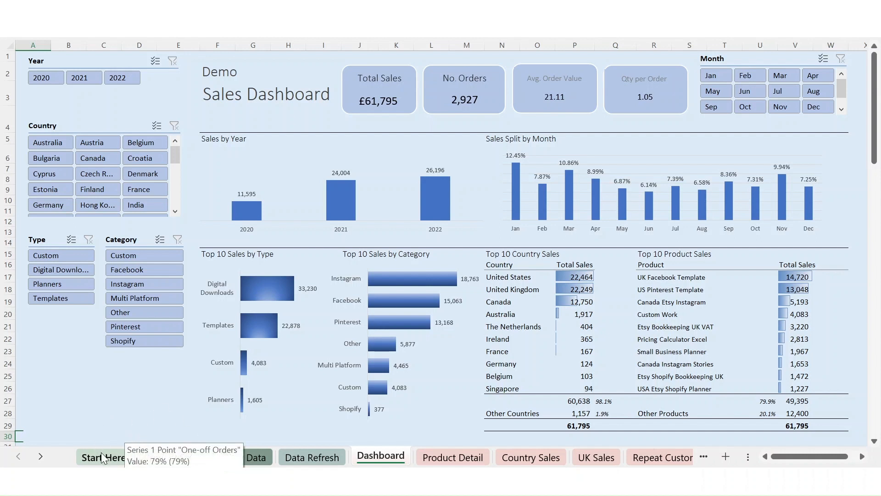
View the Etsy Data sheet, and switch to Etsy Shop Manager to open the Download Data page in the shop options
{"action": "left_click", "coordinate": [248, 457]}
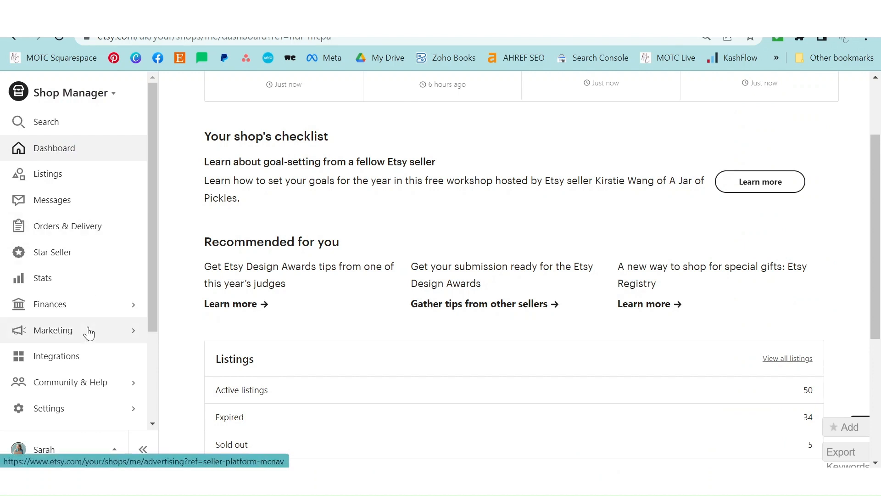
{"action": "left_click", "coordinate": [54, 413]}
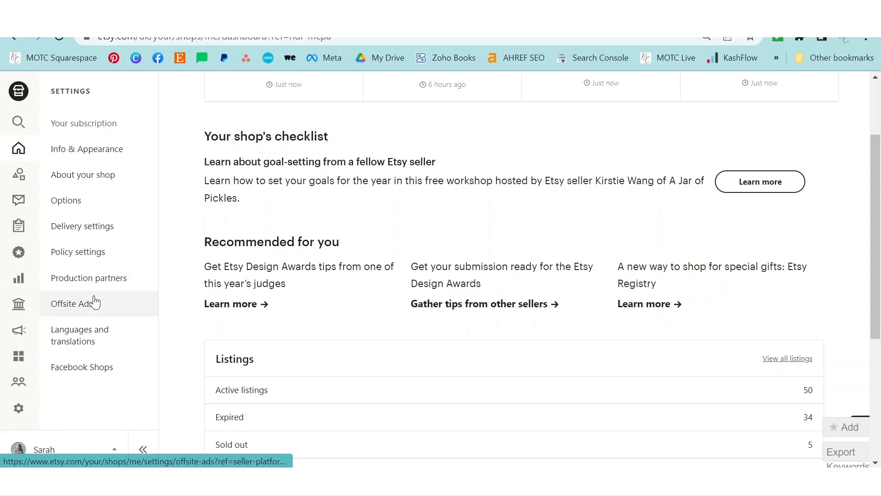
{"action": "left_click", "coordinate": [89, 204]}
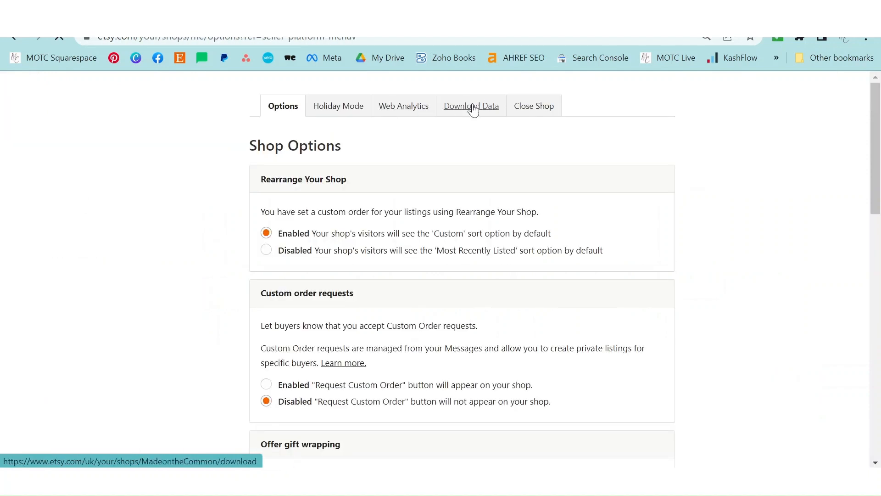
{"action": "left_click", "coordinate": [469, 111]}
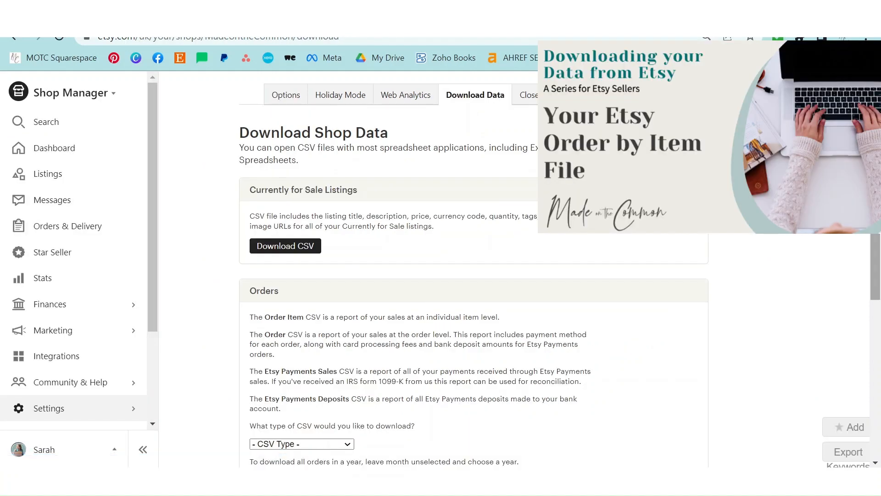
Download the Order Items CSV for the whole year 2023, leaving the month unselected
{"action": "scroll", "coordinate": [473, 275], "scroll_direction": "down", "scroll_amount": 3}
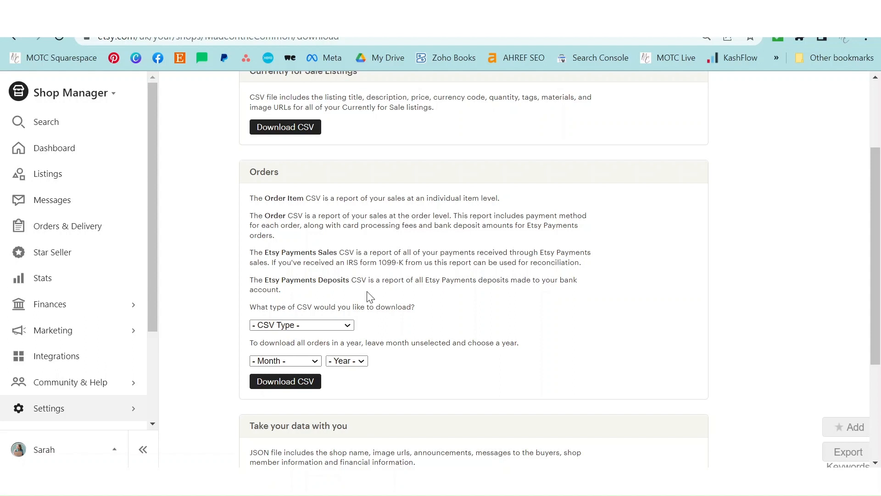
{"action": "left_click", "coordinate": [351, 324]}
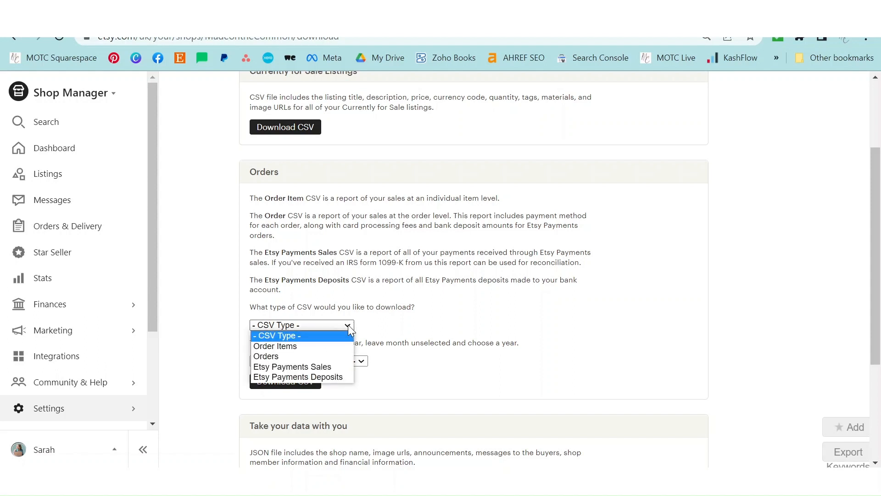
{"action": "left_click", "coordinate": [291, 347]}
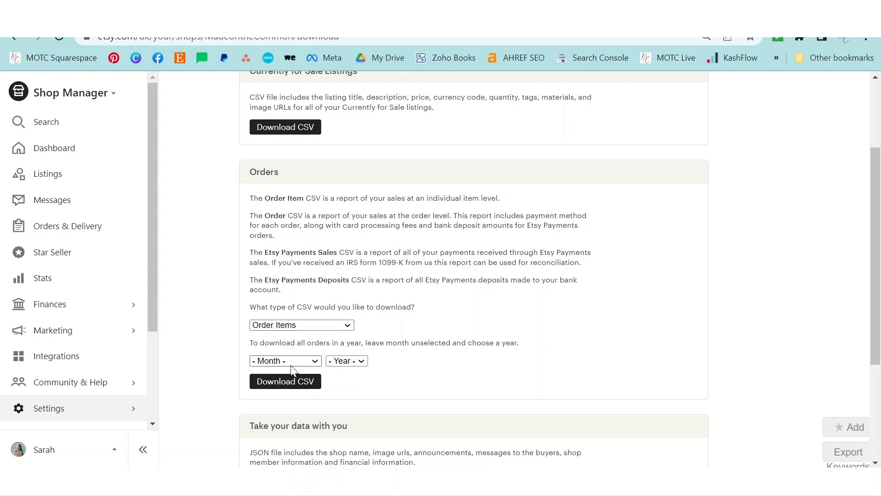
{"action": "left_click", "coordinate": [363, 366]}
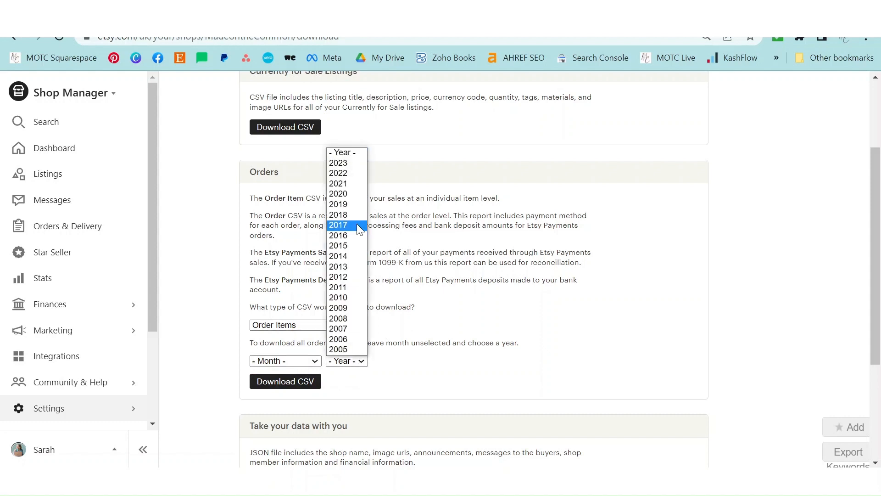
{"action": "left_click", "coordinate": [348, 163]}
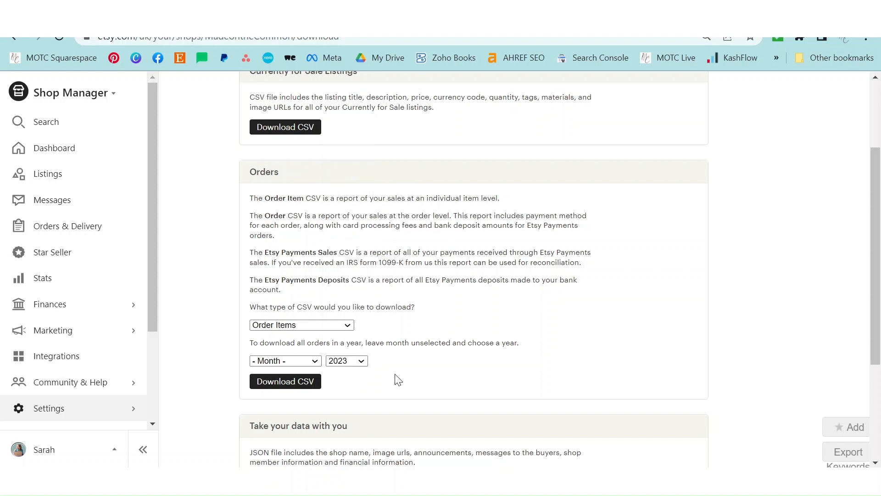
{"action": "left_click", "coordinate": [289, 383]}
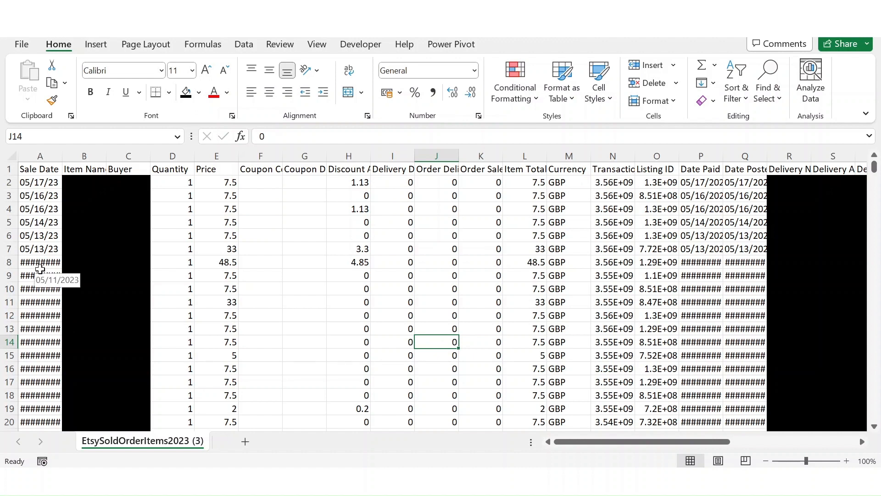
Widen the Sale Date column in the downloaded file and copy all order rows below the header, from A2 to AG445
{"action": "left_click_drag", "start_coordinate": [63, 157], "coordinate": [76, 156]}
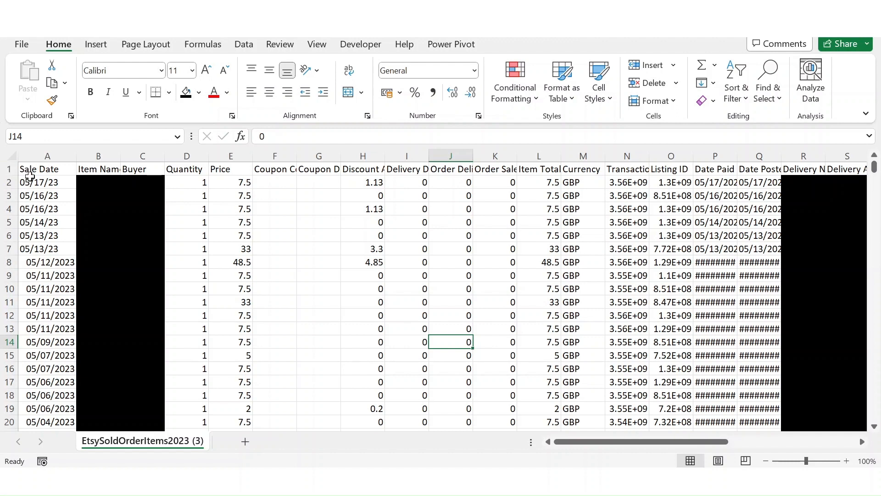
{"action": "left_click", "coordinate": [30, 183]}
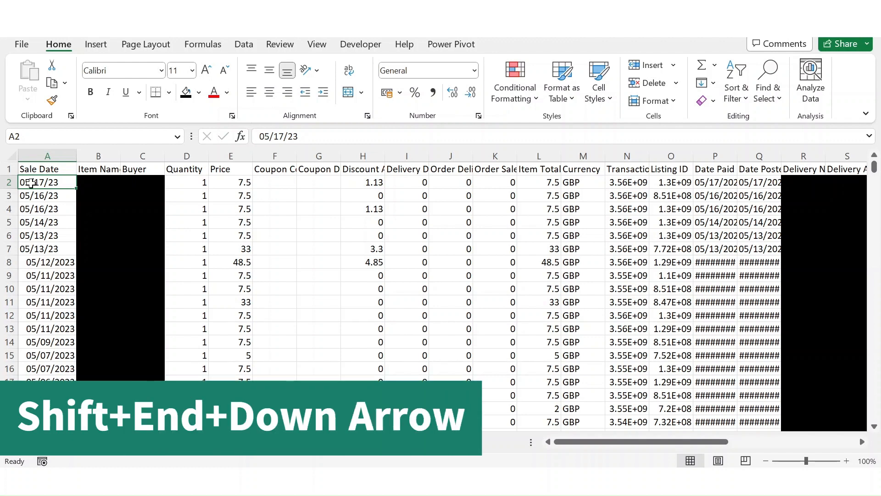
{"action": "key", "text": "End"}
{"action": "key", "text": "shift+Down"}
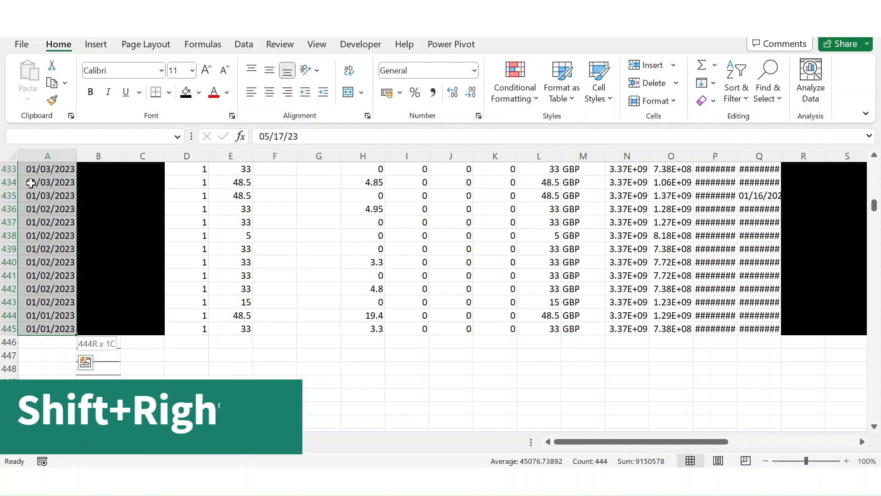
{"action": "key", "text": "shift+Right"}
{"action": "key", "text": "shift+Right"}
{"action": "key", "text": "shift+Right"}
{"action": "key", "text": "shift+Right"}
{"action": "key", "text": "shift+Right"}
{"action": "key", "text": "shift+Right"}
{"action": "key", "text": "shift+Right"}
{"action": "key", "text": "shift+Right"}
{"action": "key", "text": "shift+Right"}
{"action": "key", "text": "shift+Right"}
{"action": "key", "text": "shift+Right"}
{"action": "key", "text": "shift+Right"}
{"action": "key", "text": "shift+Right"}
{"action": "key", "text": "shift+Right"}
{"action": "key", "text": "shift+Right"}
{"action": "key", "text": "shift+Right"}
{"action": "key", "text": "shift+Right"}
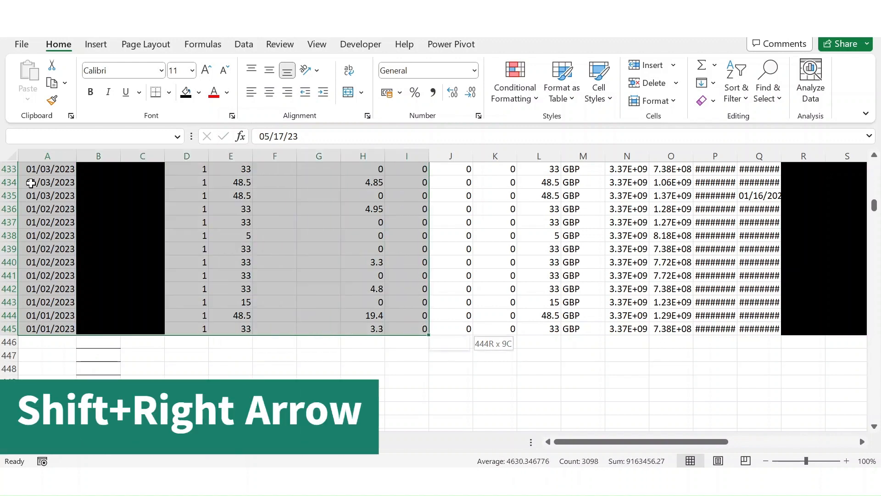
{"action": "key", "text": "shift+Right"}
{"action": "key", "text": "shift+Right"}
{"action": "key", "text": "shift+Right"}
{"action": "key", "text": "shift+Right"}
{"action": "key", "text": "shift+Right"}
{"action": "key", "text": "shift+Right"}
{"action": "key", "text": "shift+Right"}
{"action": "key", "text": "shift+Right"}
{"action": "key", "text": "shift+Right"}
{"action": "key", "text": "shift+Right"}
{"action": "key", "text": "shift+Right"}
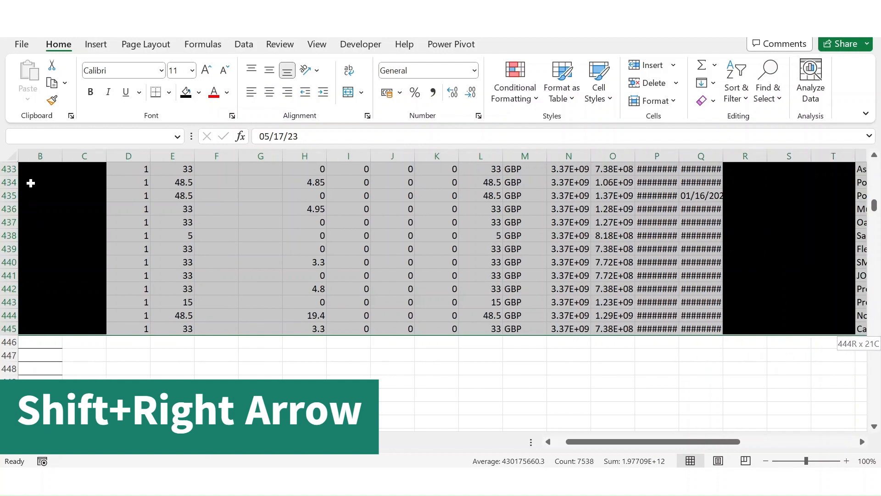
{"action": "key", "text": "shift+Right"}
{"action": "key", "text": "shift+Right"}
{"action": "key", "text": "shift+Right"}
{"action": "key", "text": "shift+Right"}
{"action": "key", "text": "shift+Right"}
{"action": "key", "text": "shift+Right"}
{"action": "key", "text": "shift+Right"}
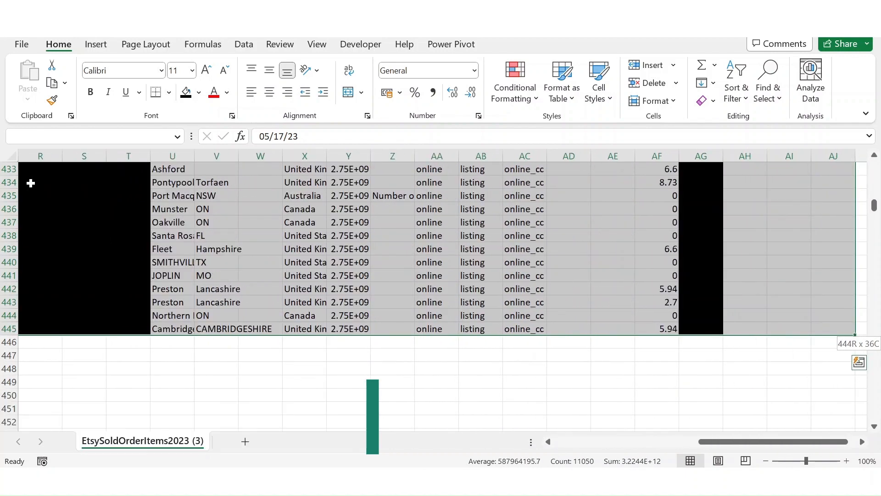
{"action": "key", "text": "shift+Left"}
{"action": "key", "text": "shift+Left"}
{"action": "key", "text": "shift+Left"}
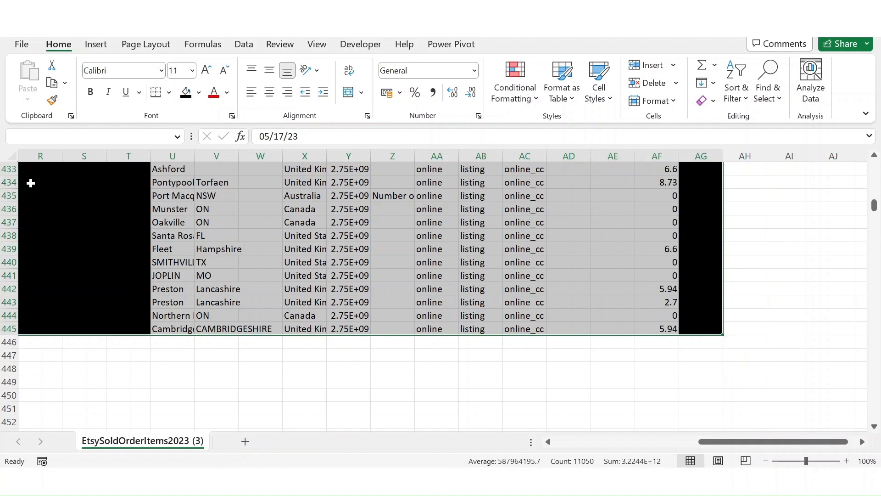
{"action": "left_click", "coordinate": [54, 86]}
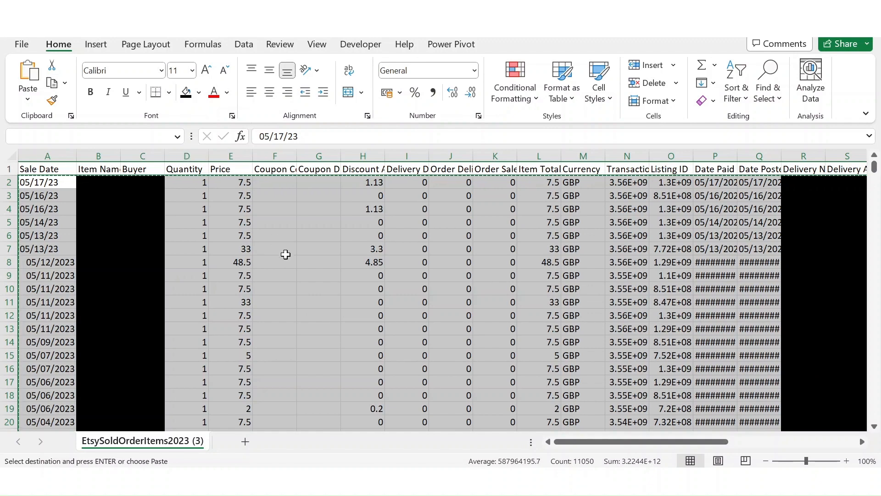
Switch to the template workbook, paste the copied orders into the Etsy Data sheet from Sale Date cell I2, and enable the external data connections
{"action": "key", "text": "alt+Tab"}
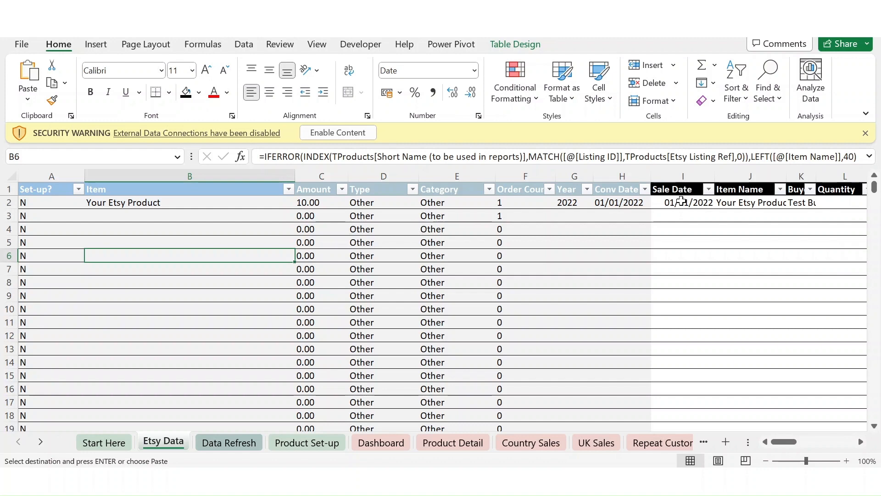
{"action": "left_click", "coordinate": [681, 202]}
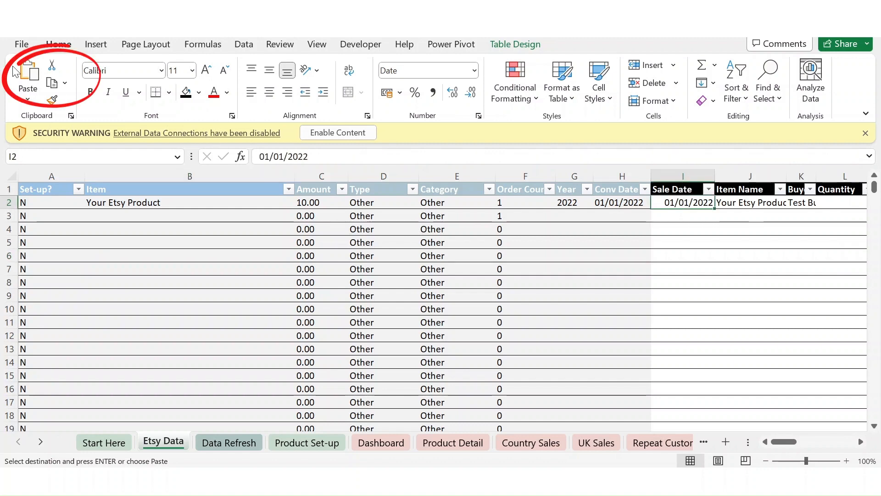
{"action": "left_click", "coordinate": [28, 78]}
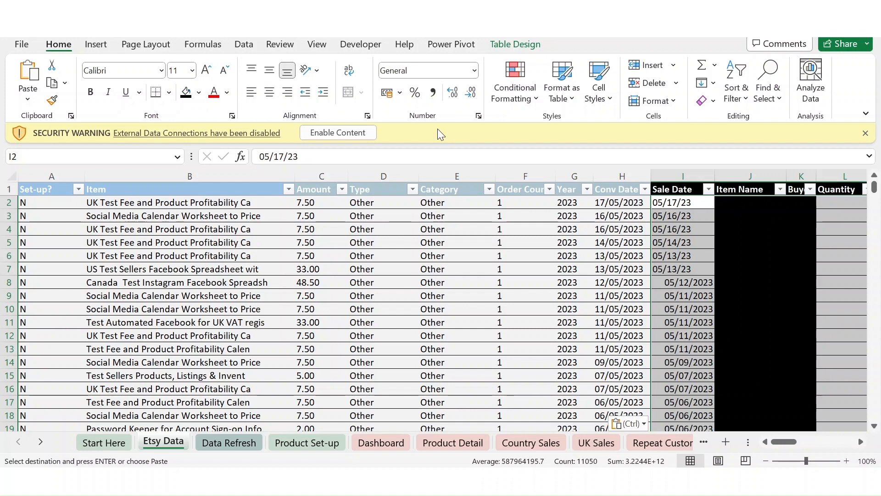
{"action": "left_click", "coordinate": [340, 132]}
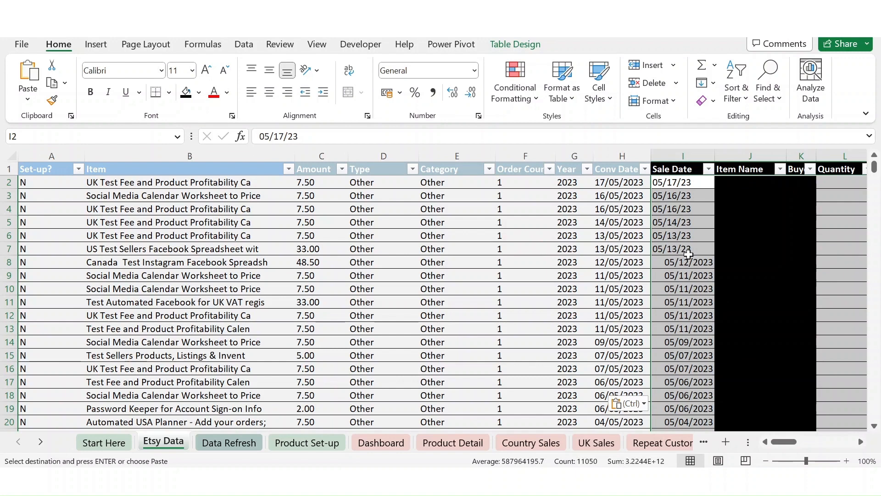
Paste the copied orders again from the first empty Sale Date cell, I446, and undo that paste
{"action": "left_click", "coordinate": [686, 298]}
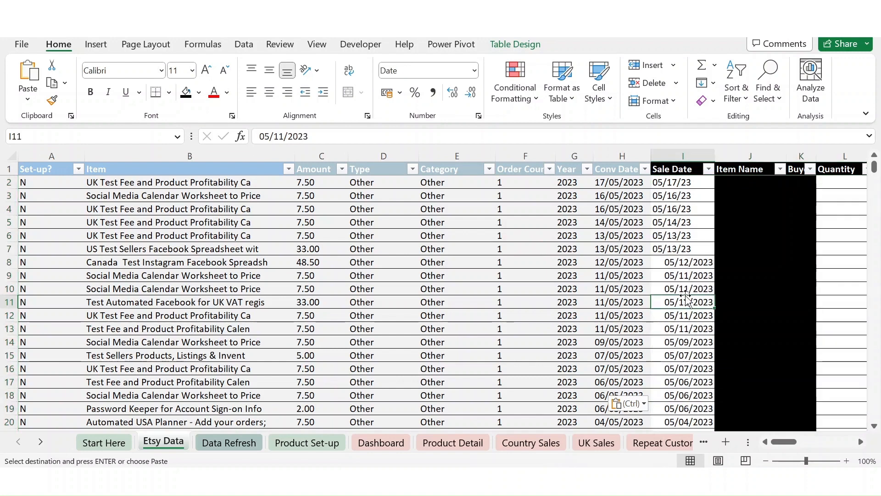
{"action": "key", "text": "ctrl+Down"}
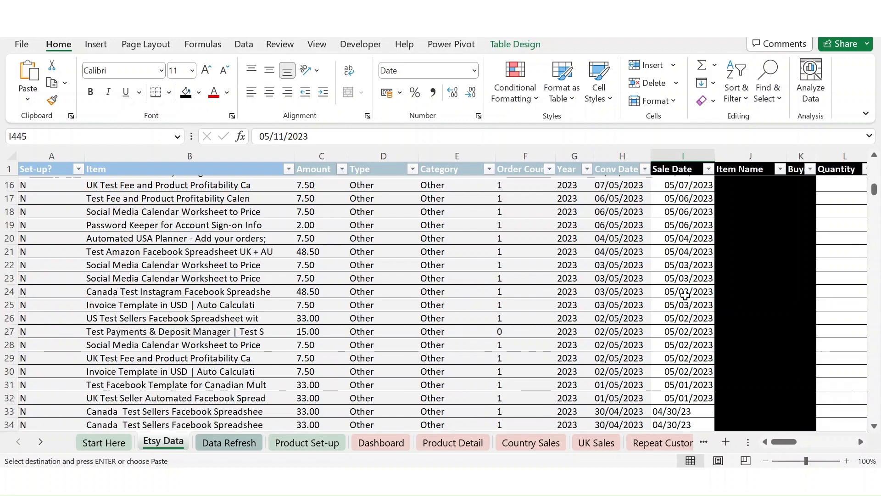
{"action": "key", "text": "Down"}
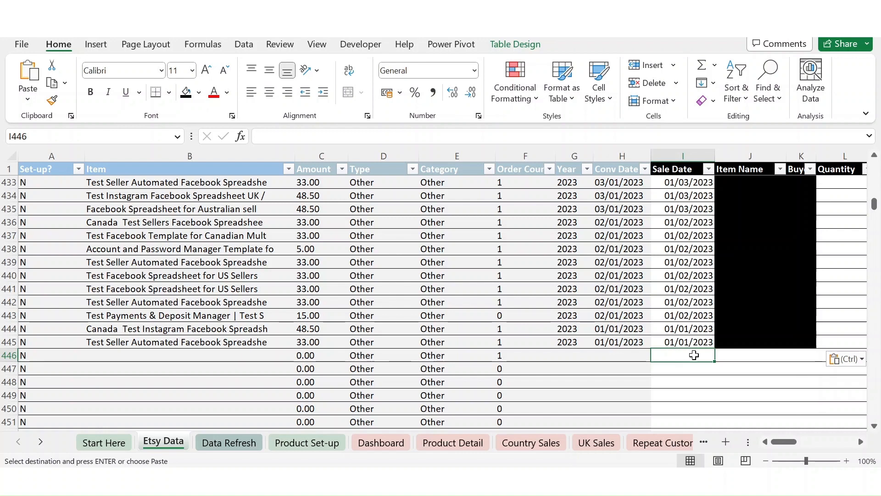
{"action": "left_click", "coordinate": [706, 340]}
{"action": "key", "text": "Down"}
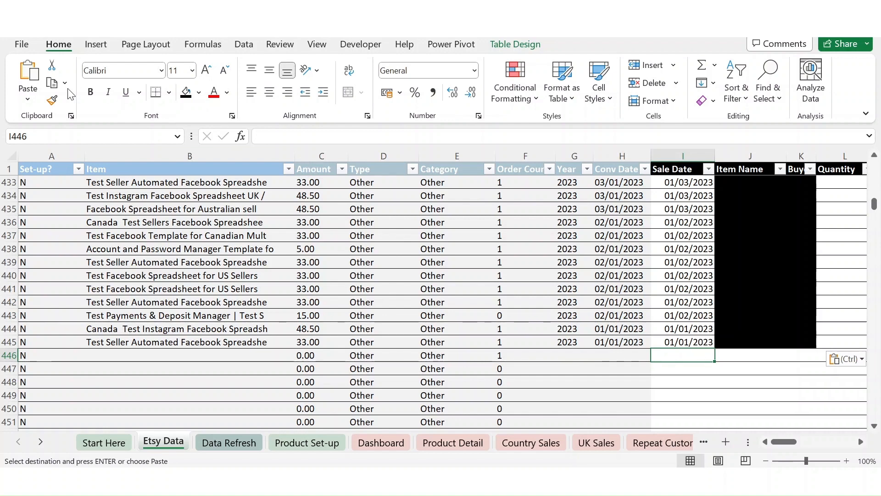
{"action": "left_click", "coordinate": [32, 90]}
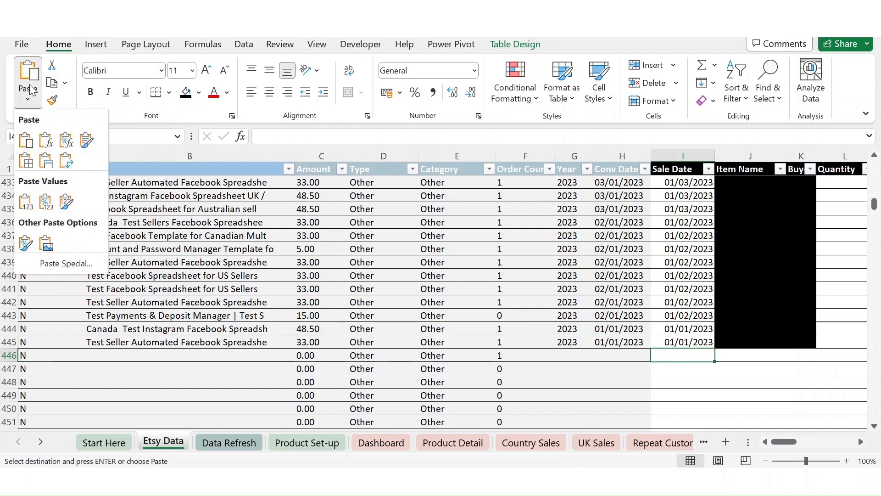
{"action": "left_click", "coordinate": [26, 140]}
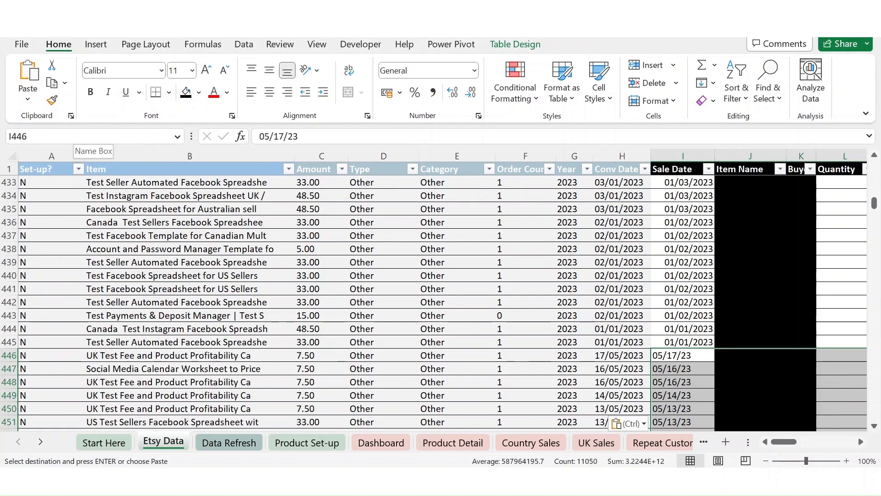
{"action": "key", "text": "ctrl+z"}
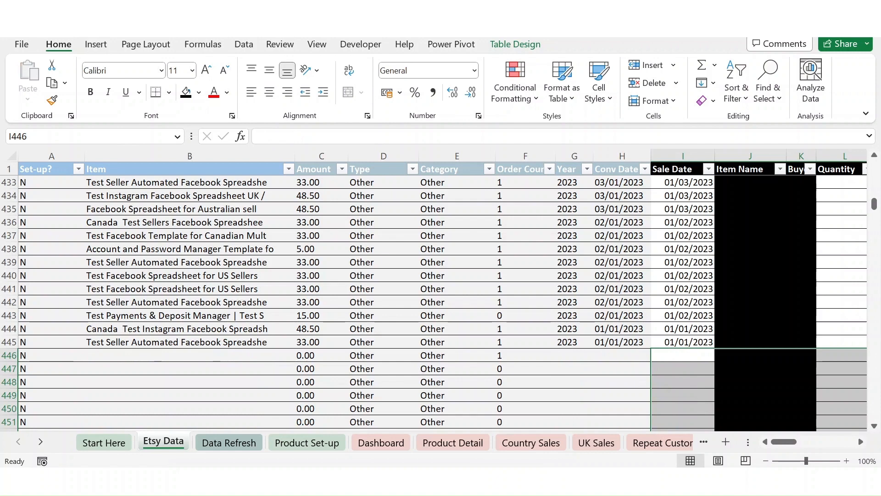
{"action": "left_click", "coordinate": [693, 352]}
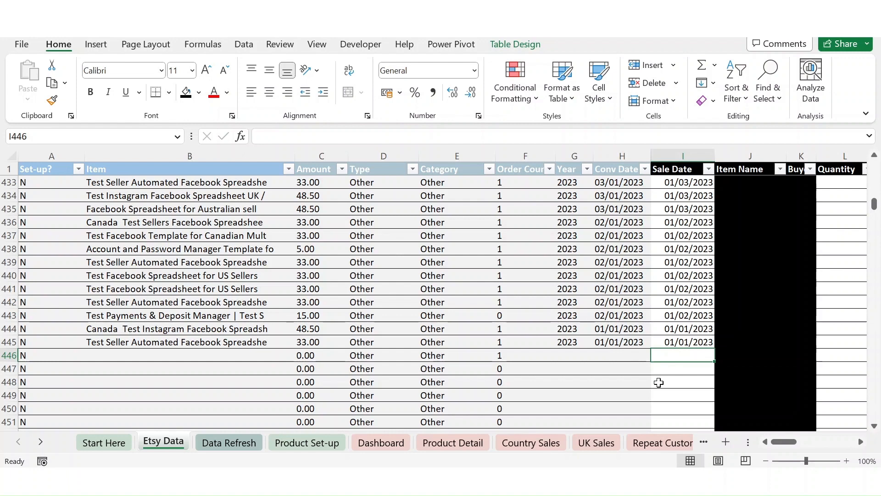
Refresh all data and all reports from the Data Refresh sheet
{"action": "left_click", "coordinate": [225, 442]}
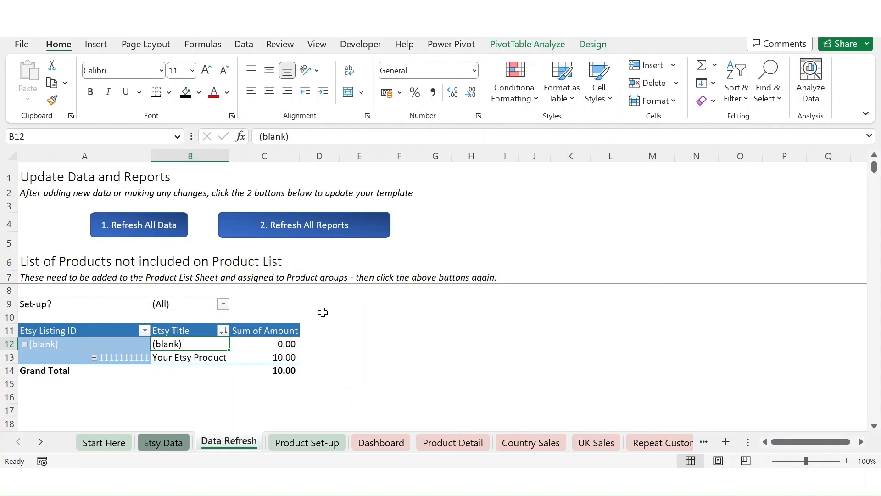
{"action": "left_click", "coordinate": [152, 222]}
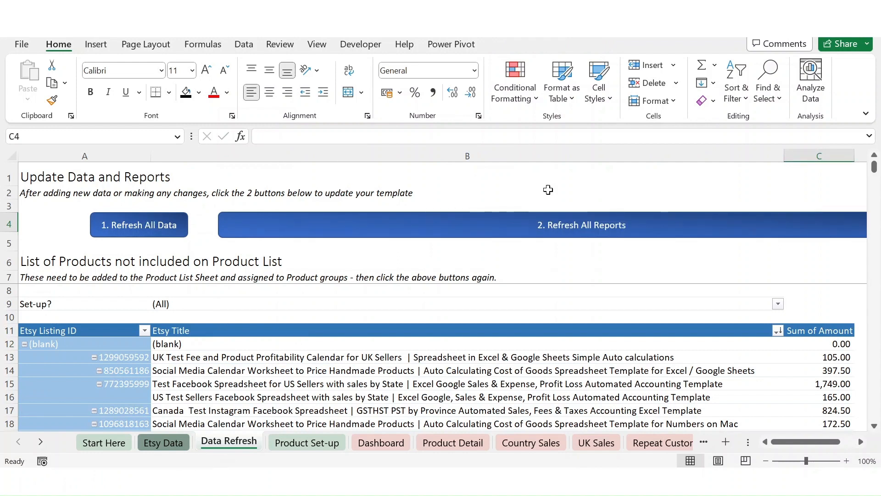
{"action": "left_click", "coordinate": [603, 231]}
Review the updated Dashboard and Product Detail reports, returning to the Dashboard sheet
{"action": "left_click", "coordinate": [383, 440]}
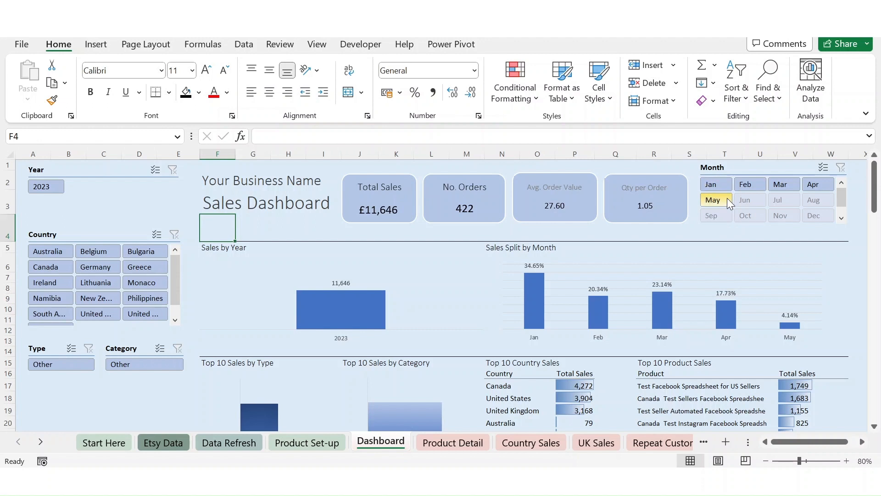
{"action": "left_click", "coordinate": [468, 440]}
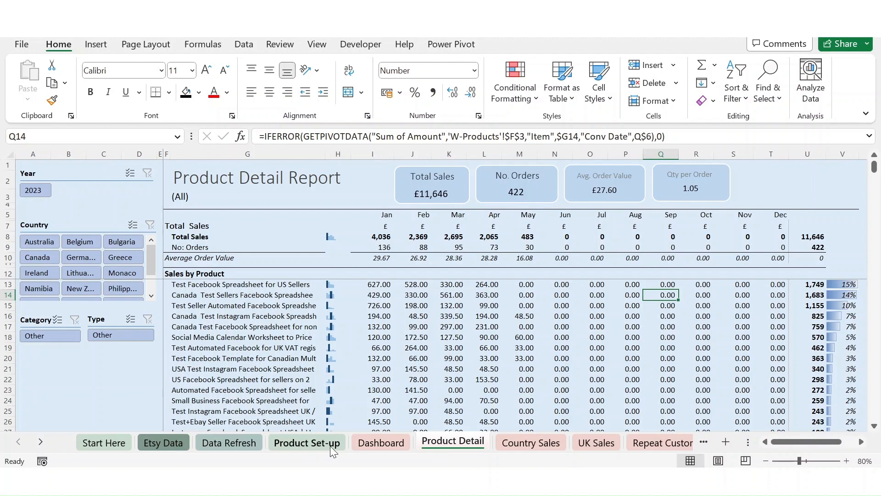
{"action": "left_click", "coordinate": [395, 446]}
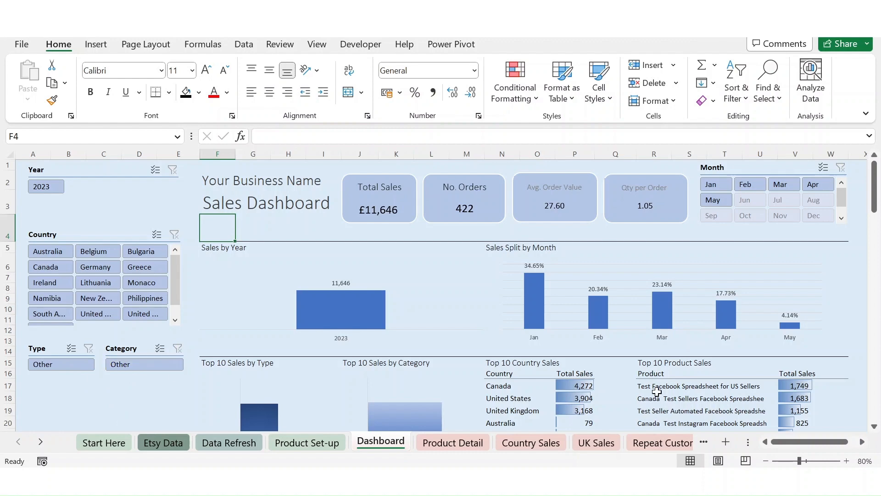
Review the lower Dashboard reports, the Product Set-up sheet and the Data Refresh list of products missing from the product list
{"action": "left_click_drag", "start_coordinate": [875, 167], "coordinate": [877, 200]}
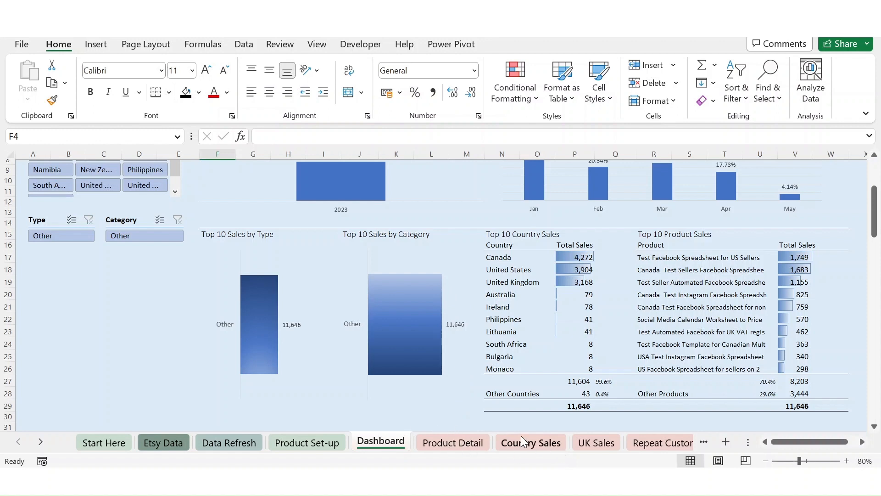
{"action": "left_click", "coordinate": [305, 442]}
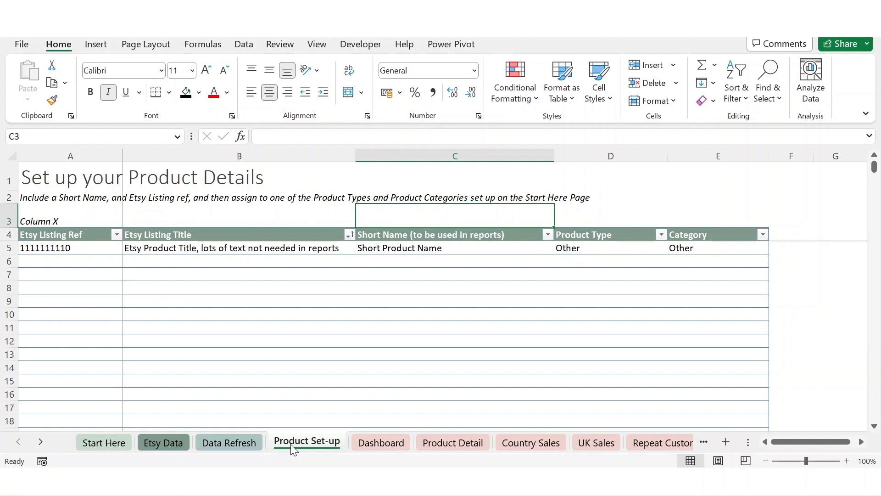
{"action": "left_click", "coordinate": [236, 443]}
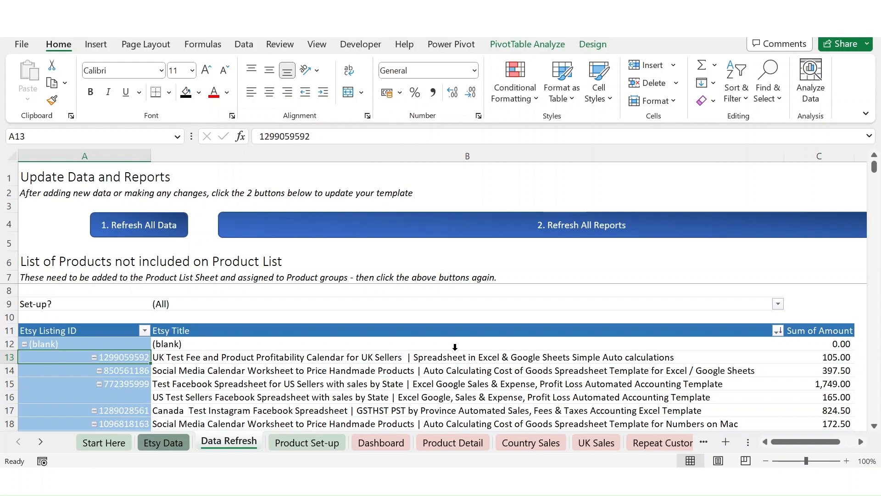
{"action": "left_click", "coordinate": [385, 356]}
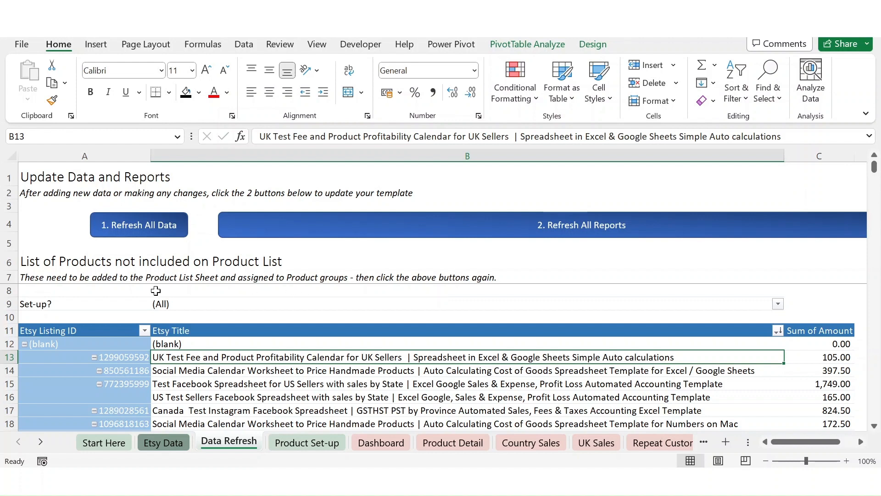
Filter the missing products list on the Data Refresh sheet to show only items with Set-up? equal to N
{"action": "left_click", "coordinate": [13, 304]}
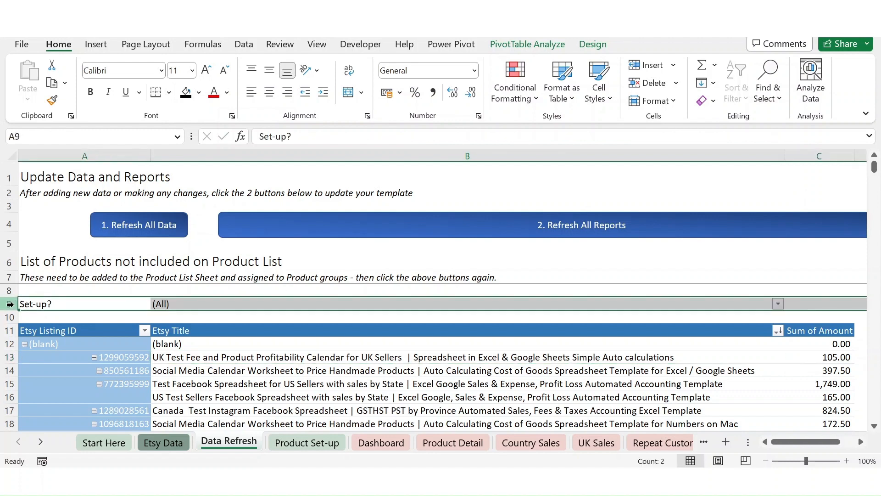
{"action": "left_click", "coordinate": [210, 307]}
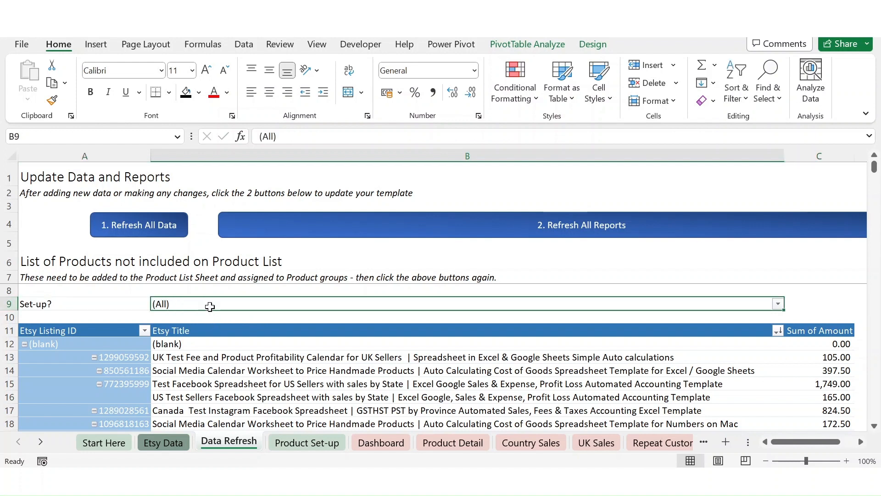
{"action": "left_click", "coordinate": [779, 305]}
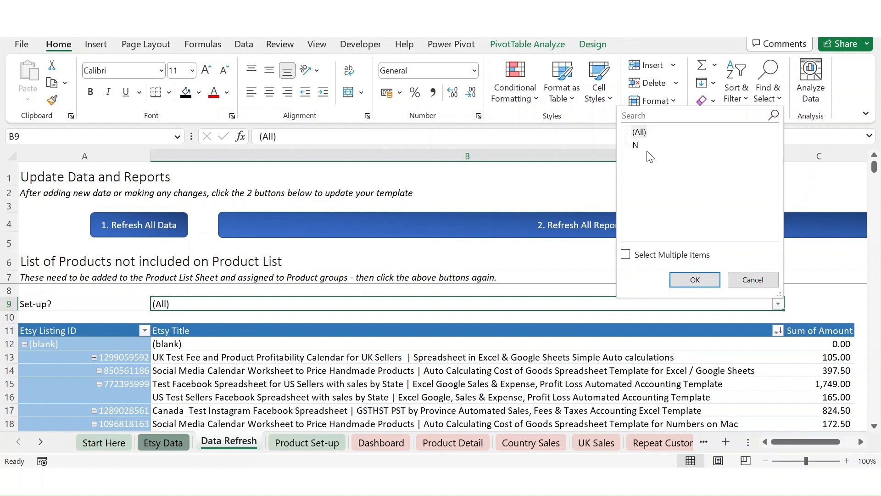
{"action": "left_click", "coordinate": [636, 145]}
{"action": "left_click", "coordinate": [693, 279]}
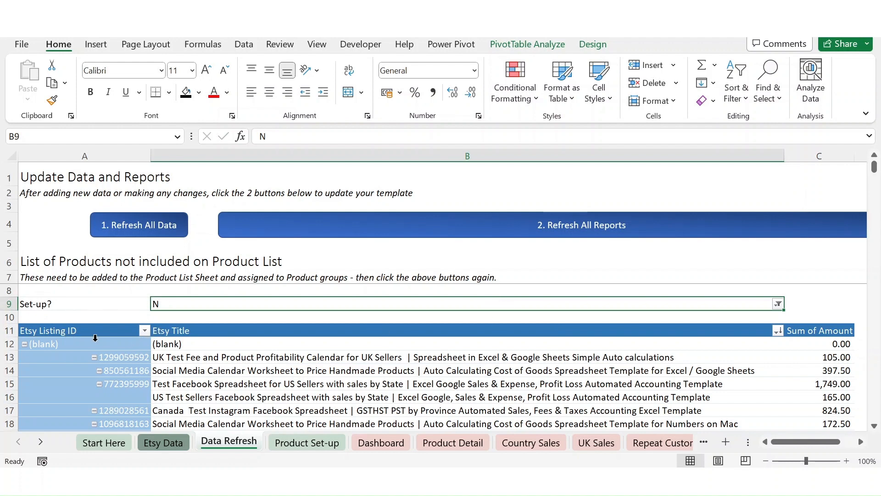
Copy all the Etsy Listing IDs and titles in A13:B67, excluding the blank entry and the Grand Total row
{"action": "left_click", "coordinate": [121, 358]}
{"action": "left_click_drag", "start_coordinate": [121, 357], "coordinate": [186, 393]}
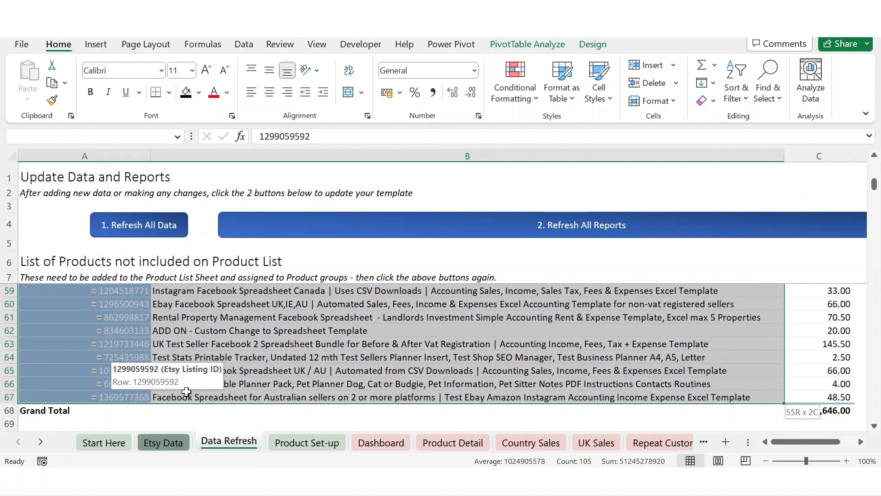
{"action": "left_click_drag", "start_coordinate": [187, 391], "coordinate": [187, 392]}
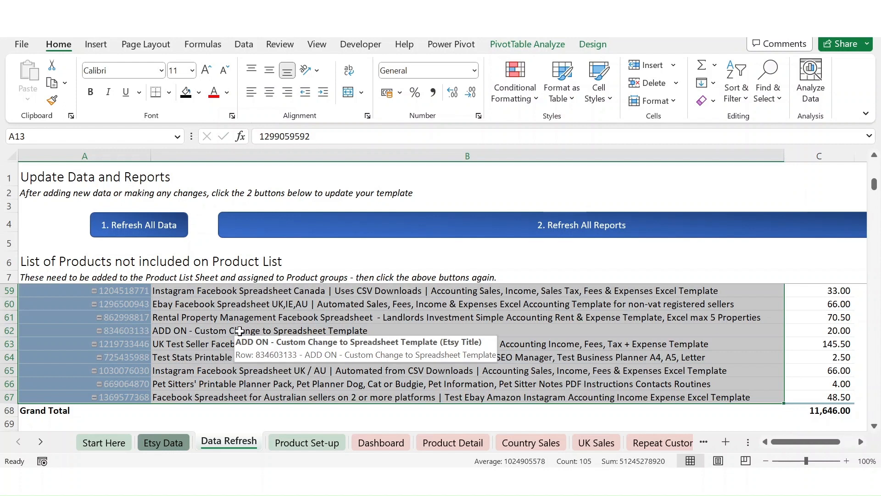
{"action": "left_click", "coordinate": [52, 83]}
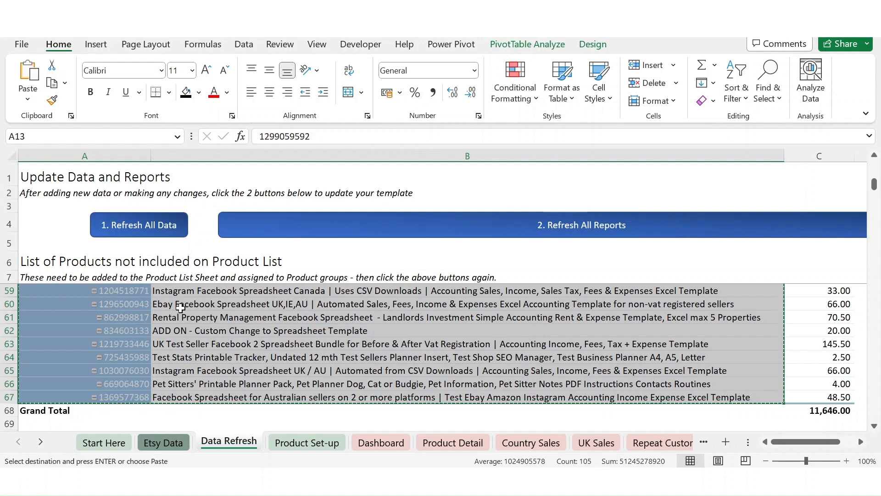
Paste the copied listings into the Product Set-up table from A5, keeping source formatting, and widen the Etsy Listing Title column
{"action": "left_click", "coordinate": [298, 443]}
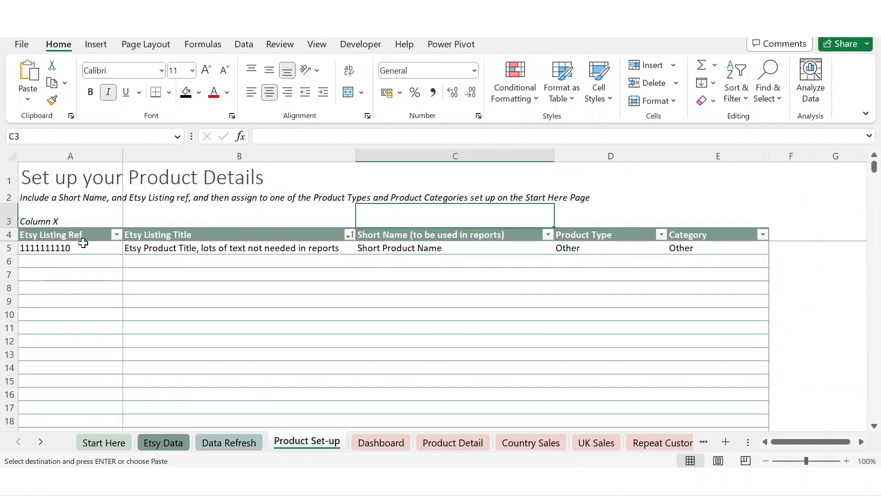
{"action": "left_click", "coordinate": [83, 248]}
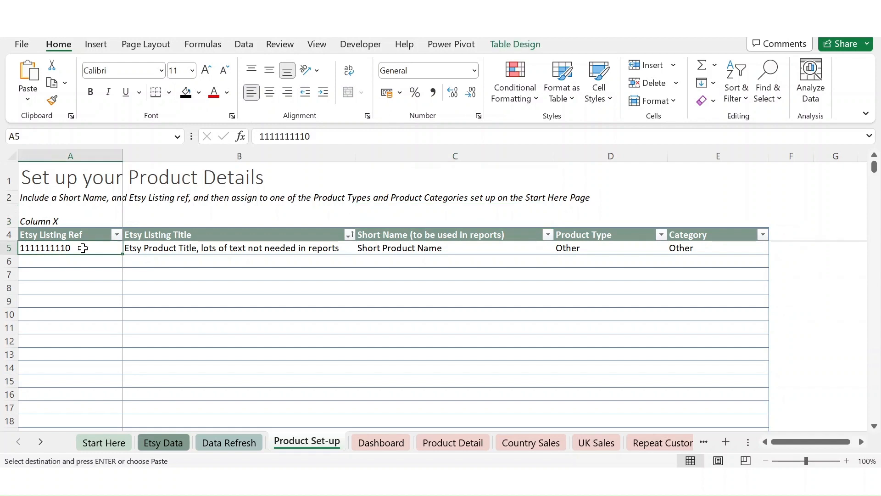
{"action": "left_click", "coordinate": [28, 100]}
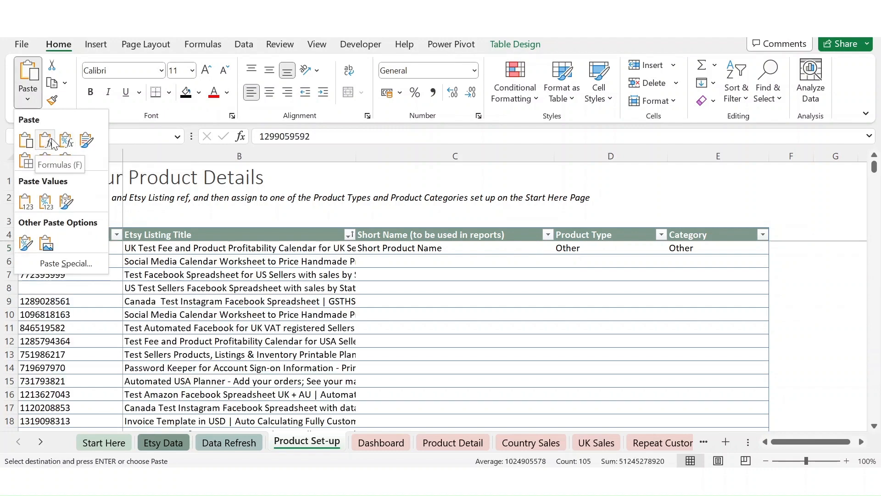
{"action": "left_click", "coordinate": [86, 144]}
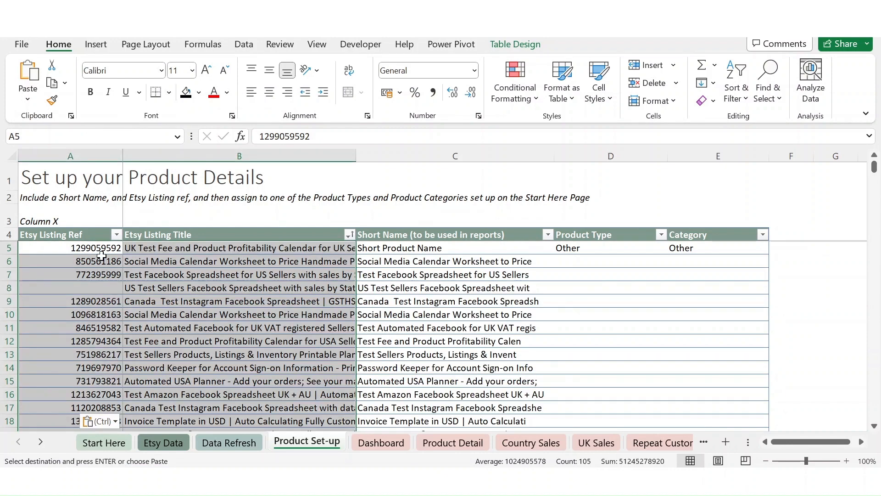
{"action": "left_click", "coordinate": [260, 217]}
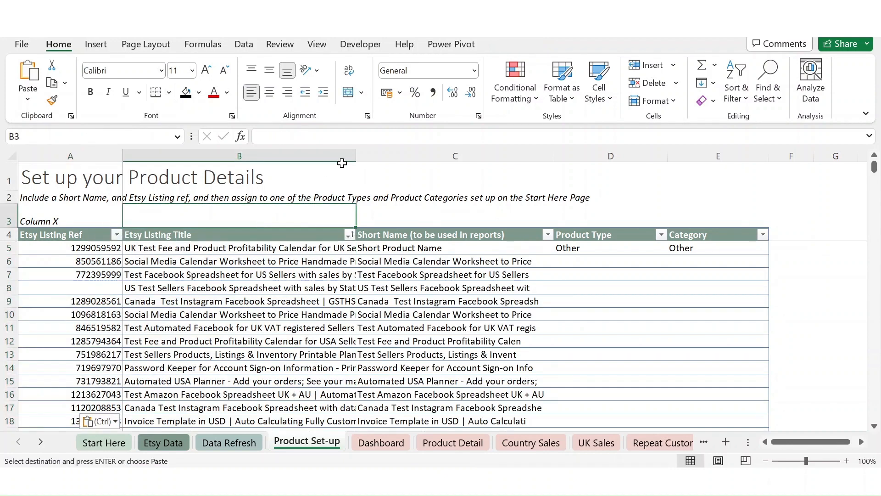
{"action": "left_click_drag", "start_coordinate": [356, 156], "coordinate": [534, 153]}
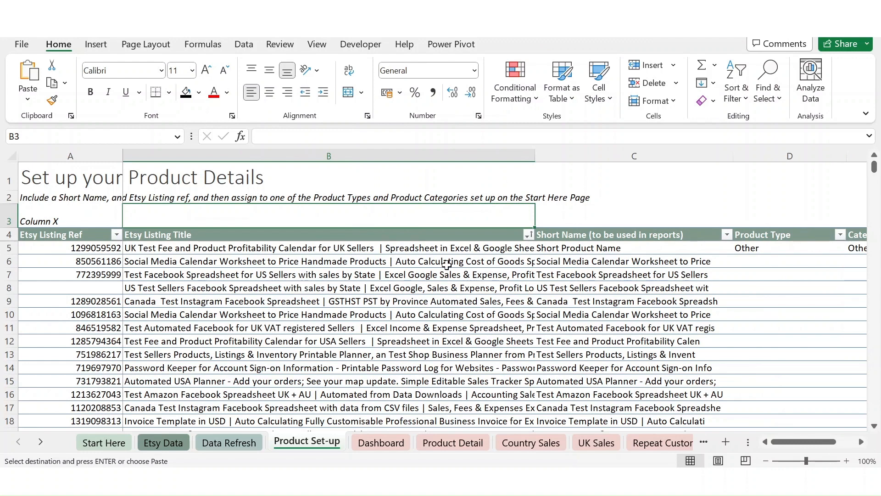
Set the first product's short name in C5 to "UK Fee Calculator"
{"action": "left_click", "coordinate": [587, 250]}
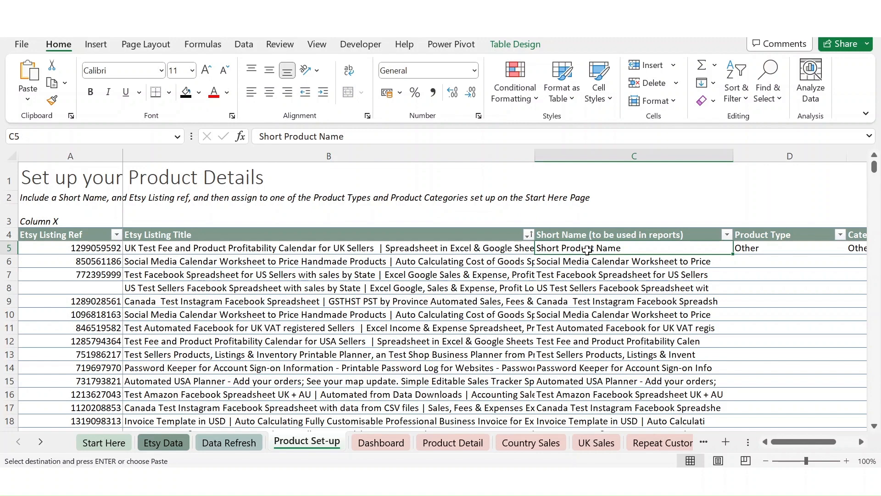
{"action": "type", "text": "UK Fee"}
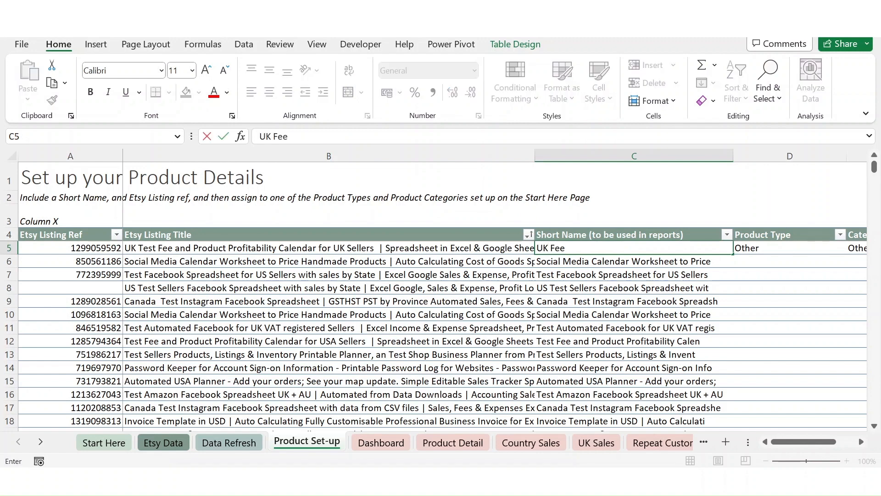
{"action": "type", "text": " Calculator"}
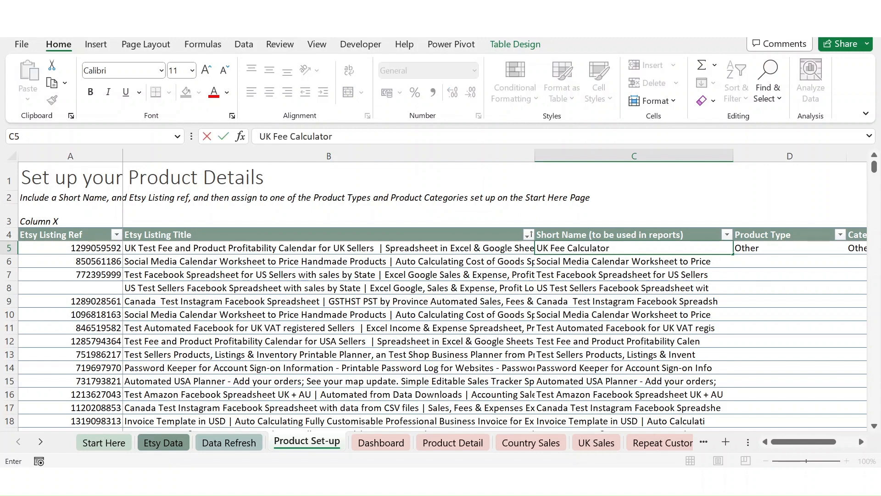
{"action": "key", "text": "Return"}
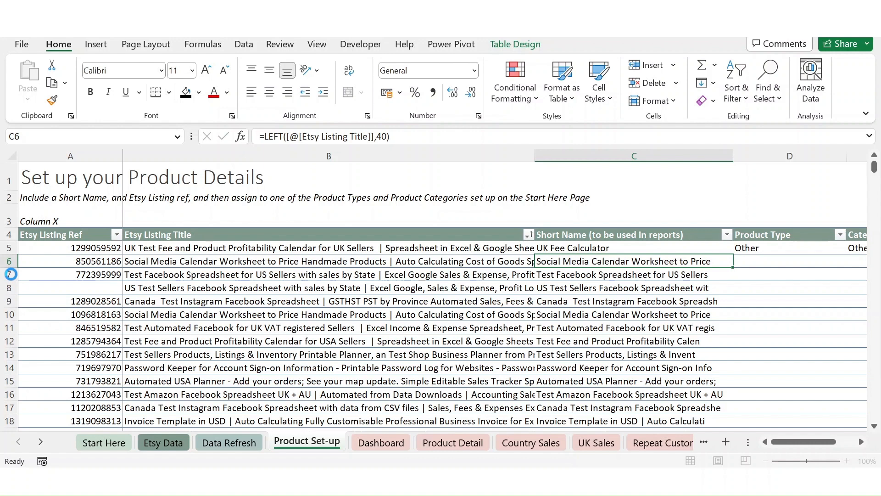
Delete row 8, the US Test Sellers Facebook Spreadsheet entry that has no Etsy listing ref
{"action": "left_click_drag", "start_coordinate": [10, 275], "coordinate": [10, 287]}
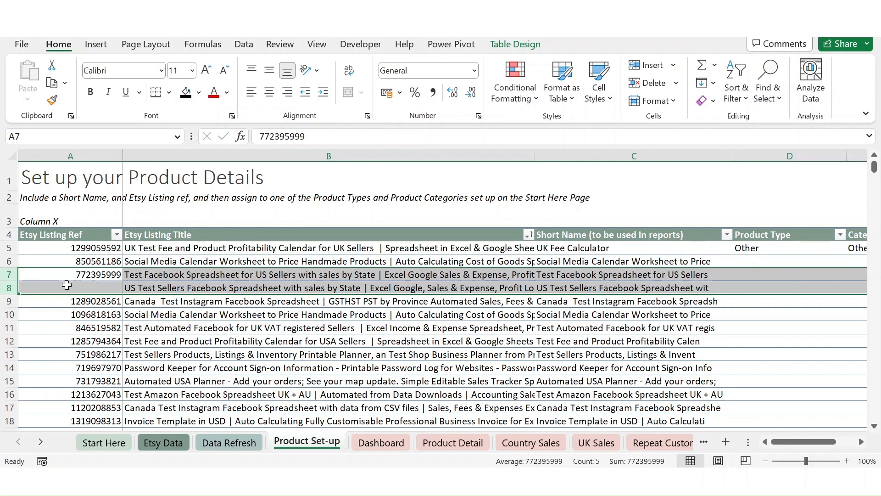
{"action": "left_click", "coordinate": [8, 287]}
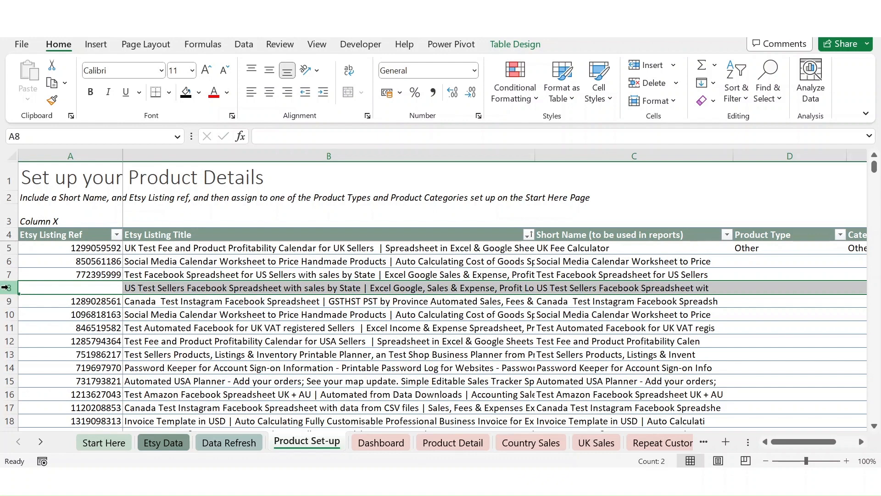
{"action": "right_click", "coordinate": [7, 287]}
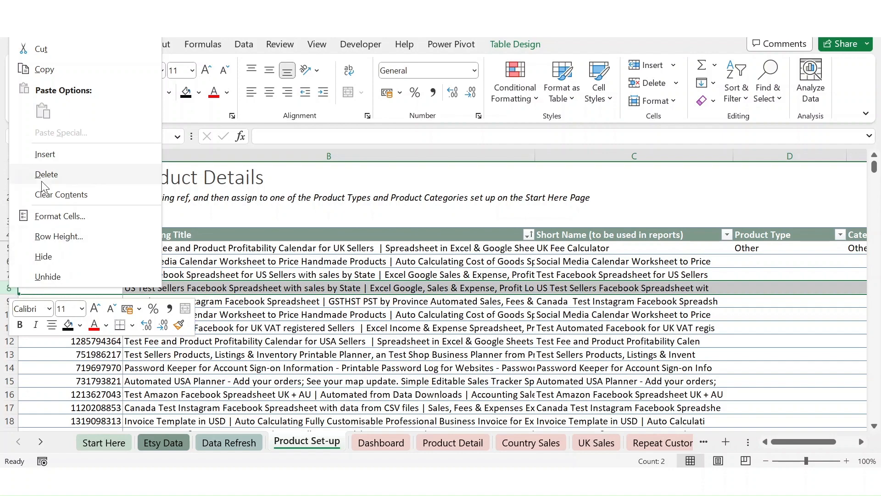
{"action": "left_click", "coordinate": [45, 180]}
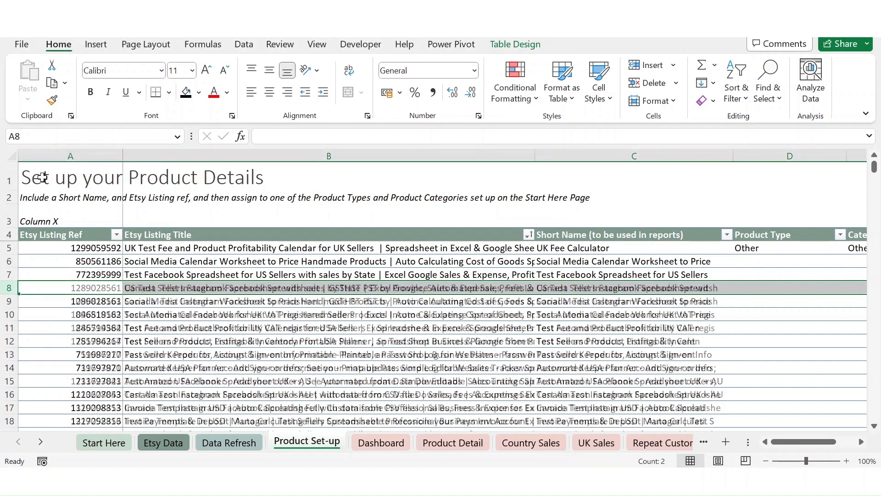
{"action": "left_click", "coordinate": [109, 276]}
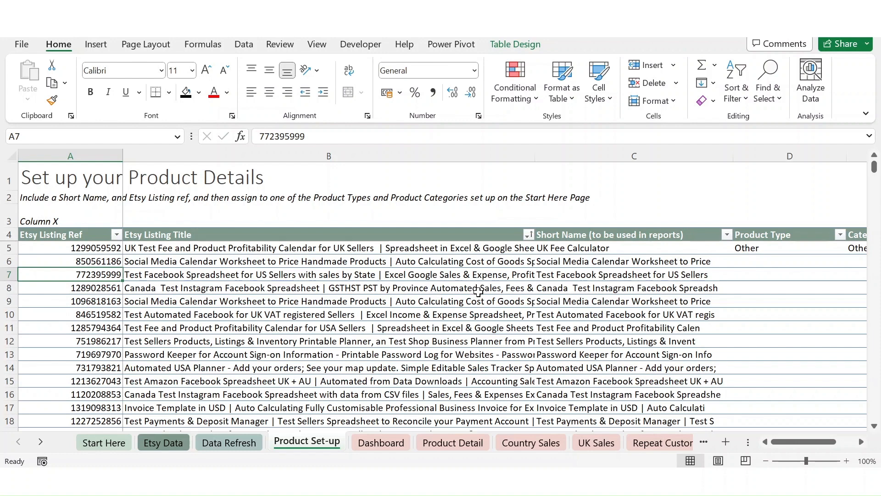
Replace the short name formula in C9 with the text "Social Media Calendar", removing the autocompleted "Worksheet to Price"
{"action": "left_click", "coordinate": [593, 303]}
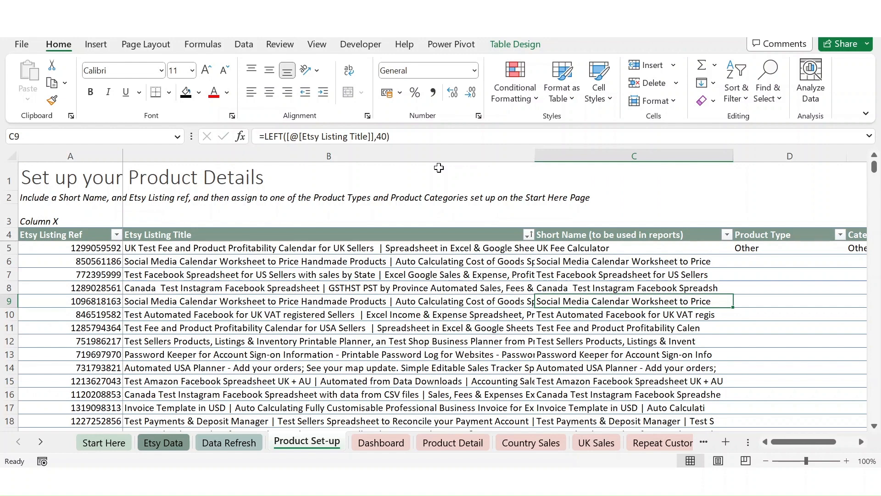
{"action": "type", "text": "Social Medi"}
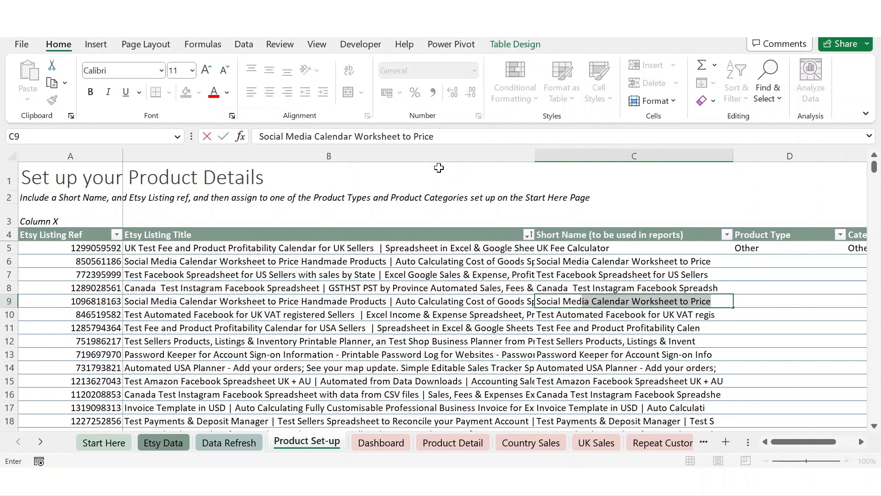
{"action": "type", "text": "a Calendar"}
{"action": "key", "text": "Return"}
{"action": "key", "text": "Up"}
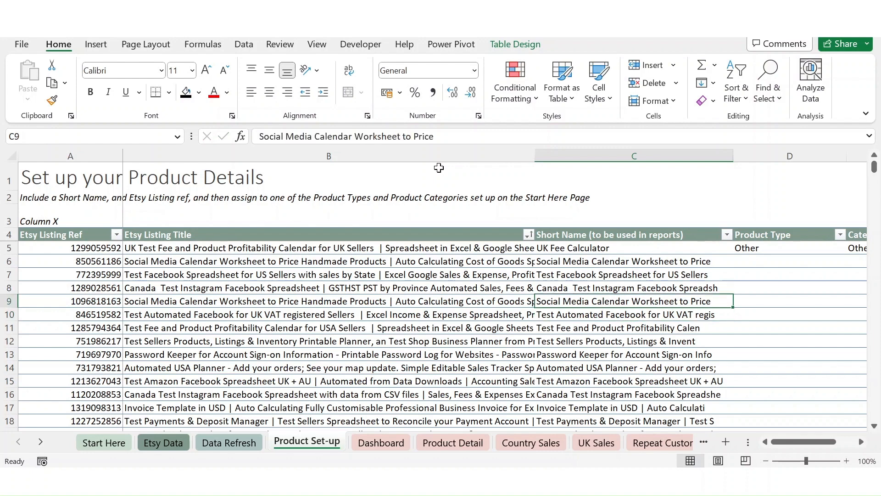
{"action": "left_click_drag", "start_coordinate": [356, 137], "coordinate": [434, 137]}
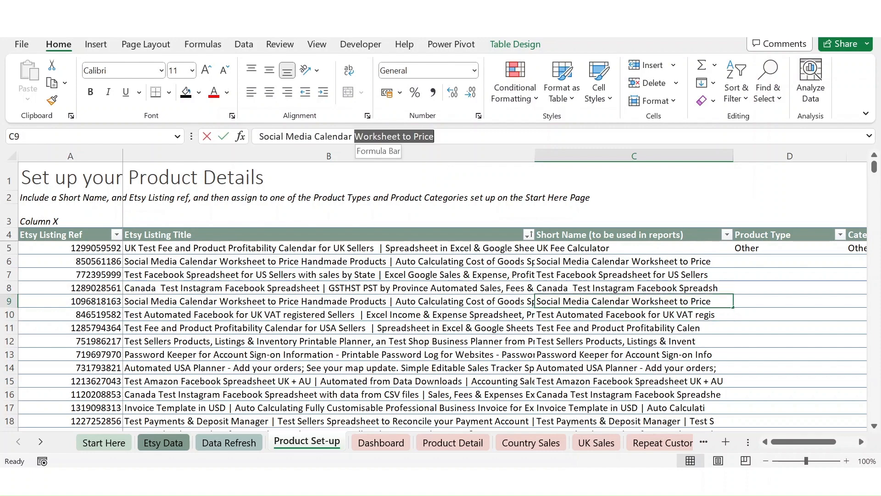
{"action": "key", "text": "BackSpace"}
{"action": "key", "text": "Return"}
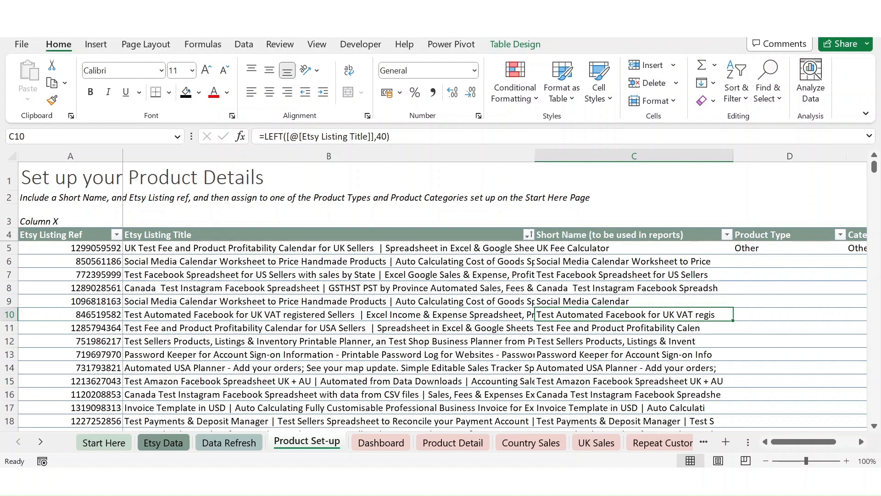
Set the short name in C10 to "Facebook for UK VAT"
{"action": "type", "text": "Facebook"}
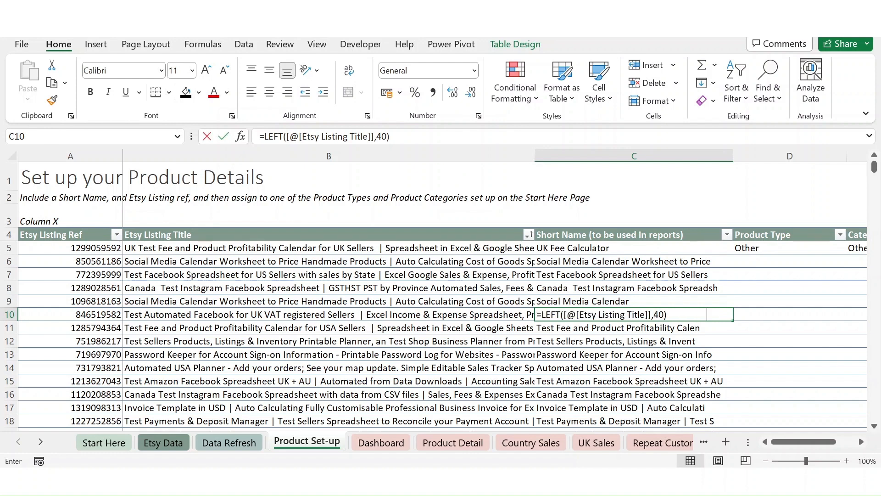
{"action": "type", "text": " f"}
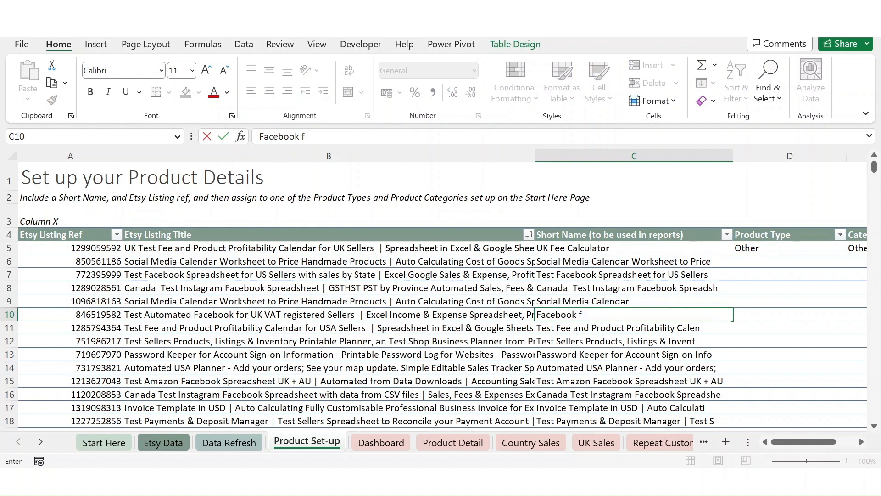
{"action": "type", "text": "or UK VAT"}
{"action": "key", "text": "Return"}
Look down the Short Name column through the remaining products as far as row 23
{"action": "key", "text": "Up"}
{"action": "key", "text": "Down"}
{"action": "key", "text": "Down"}
{"action": "key", "text": "Down"}
{"action": "key", "text": "Down"}
{"action": "key", "text": "Down"}
{"action": "key", "text": "Down"}
{"action": "key", "text": "Down"}
{"action": "key", "text": "Down"}
{"action": "key", "text": "Down"}
{"action": "key", "text": "Down"}
{"action": "key", "text": "Down"}
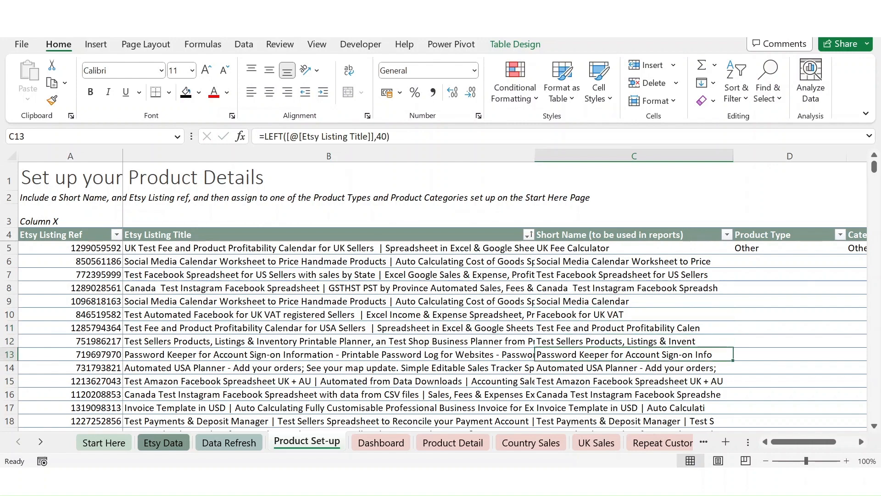
{"action": "key", "text": "Down"}
{"action": "key", "text": "Down"}
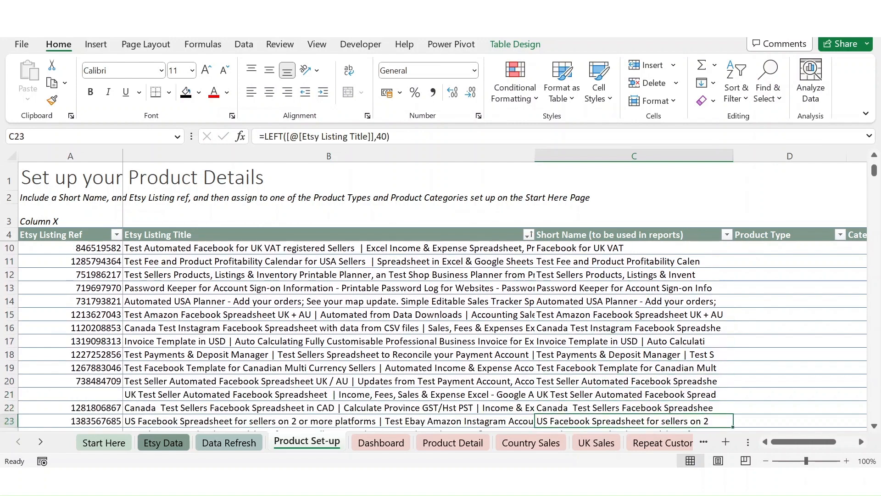
Select row 21, the UK Test Seller Automated Facebook Spreadsheet product that lacks an Etsy listing ref
{"action": "key", "text": "Up"}
{"action": "key", "text": "Up"}
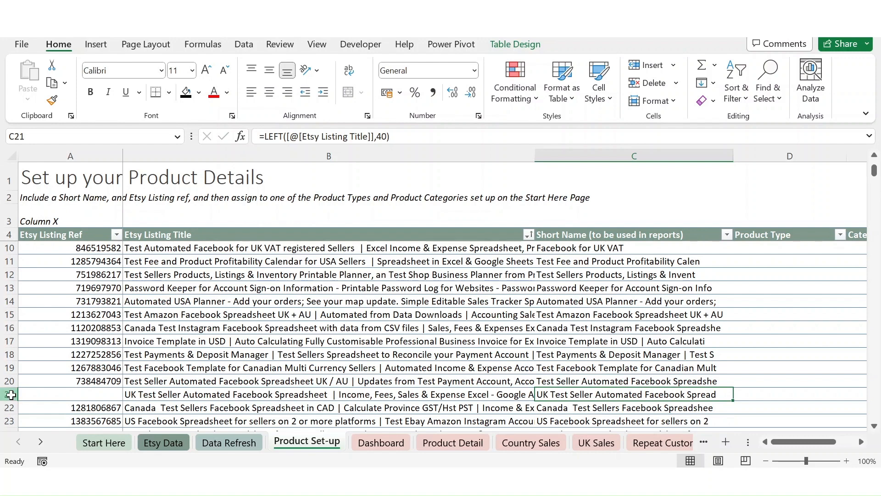
{"action": "left_click", "coordinate": [7, 394]}
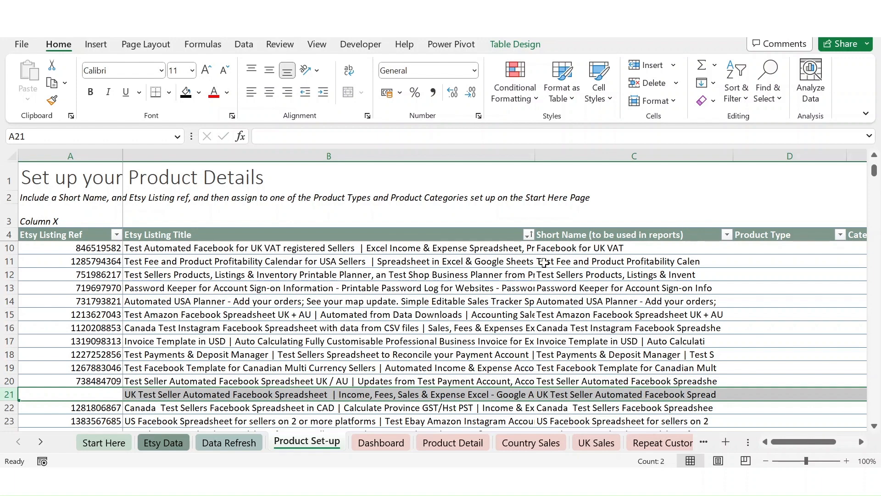
On the Data Refresh sheet, refresh all data, check the list of missing products, and refresh all reports
{"action": "left_click", "coordinate": [235, 442]}
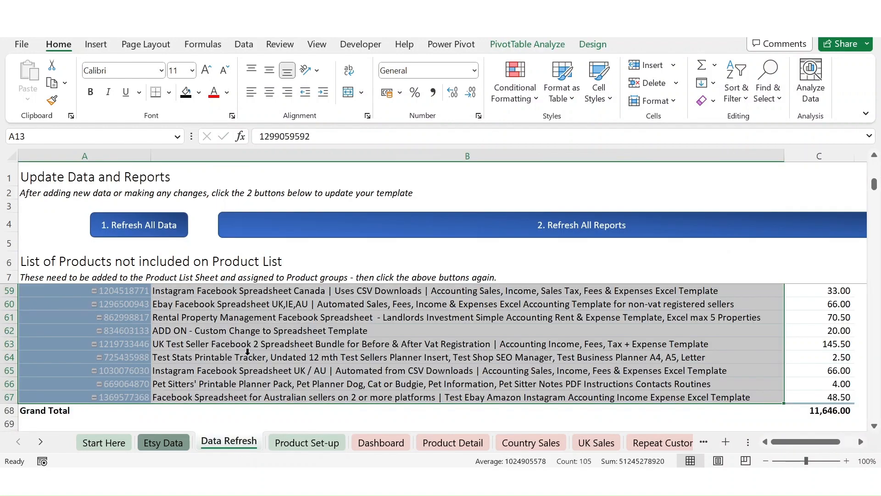
{"action": "left_click", "coordinate": [136, 225]}
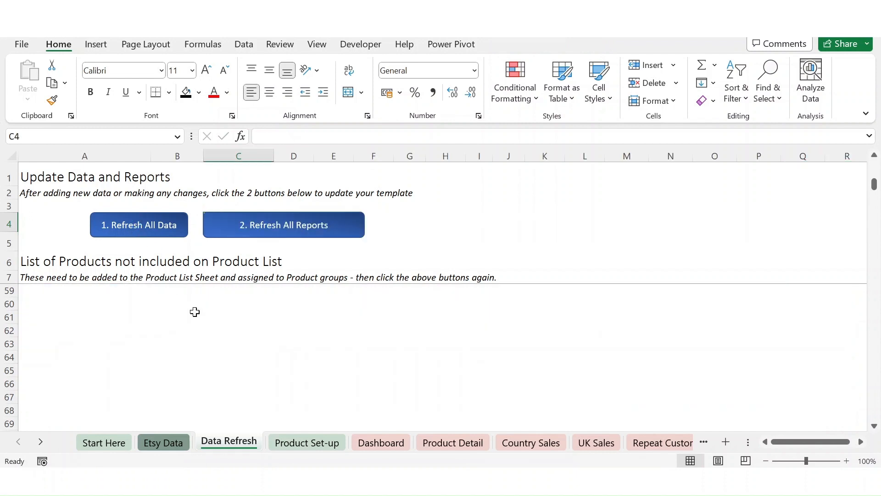
{"action": "scroll", "coordinate": [195, 312], "scroll_direction": "up", "scroll_amount": 12}
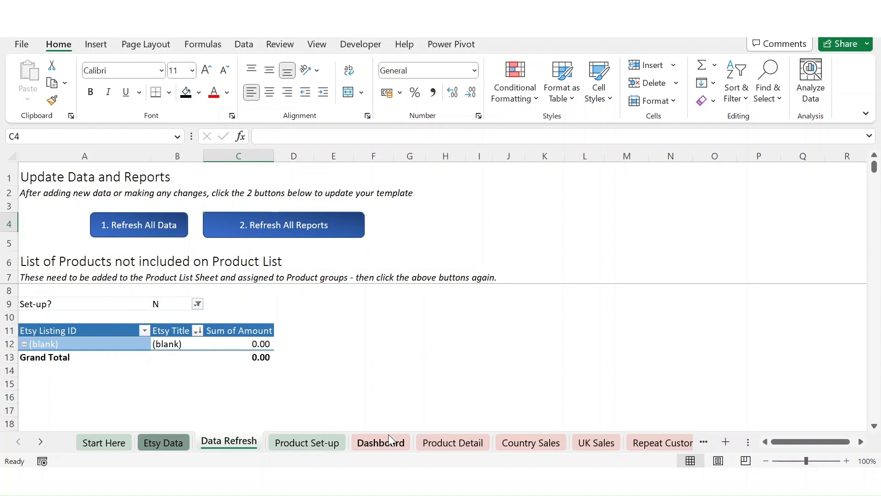
{"action": "left_click", "coordinate": [281, 224]}
Review the product short names in the Dashboard's Top 10 Product Sales and in the Product Detail report
{"action": "left_click", "coordinate": [381, 442]}
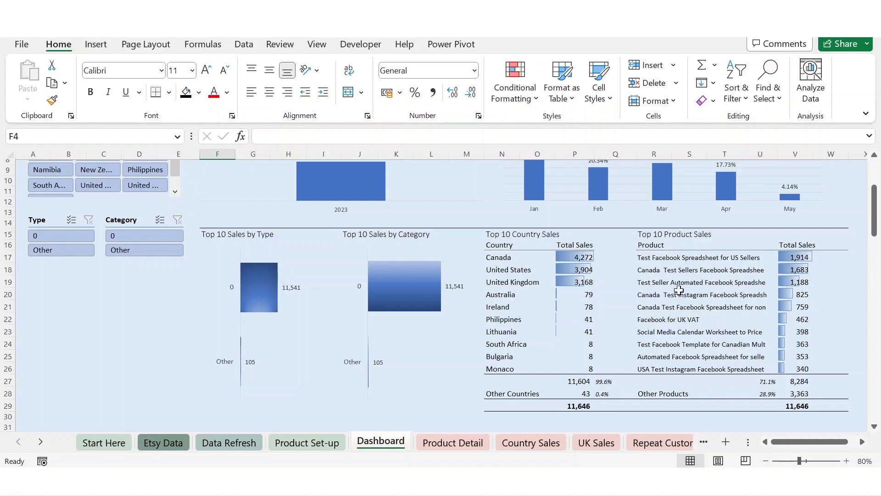
{"action": "left_click", "coordinate": [454, 442]}
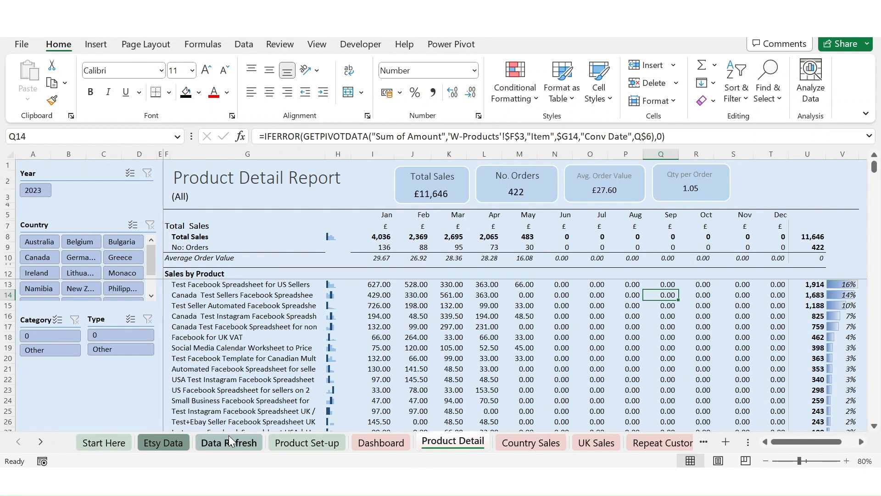
Check the Product Type and Category columns on the Product Set-up sheet, and the sales by type and category on the Dashboard
{"action": "left_click", "coordinate": [291, 442]}
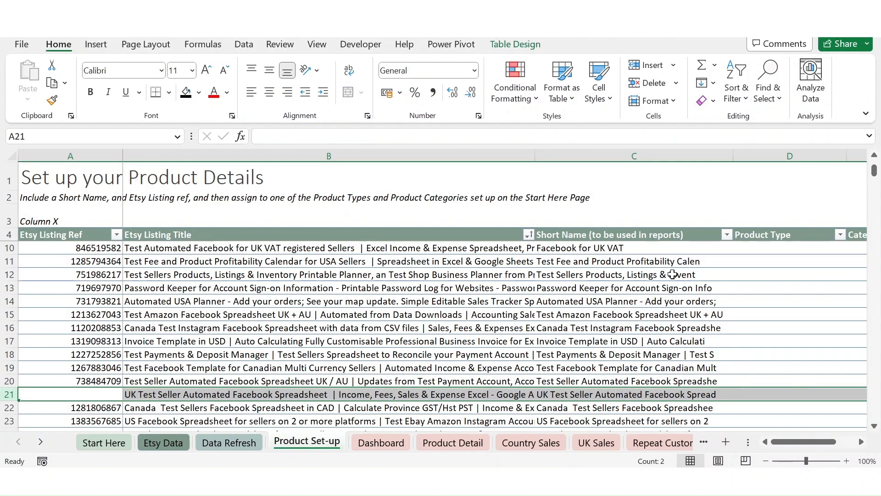
{"action": "left_click", "coordinate": [778, 235]}
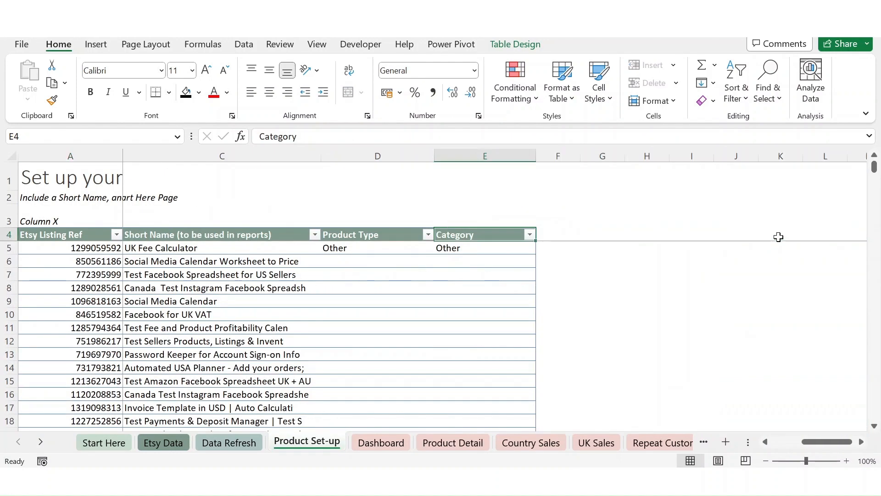
{"action": "key", "text": "Left"}
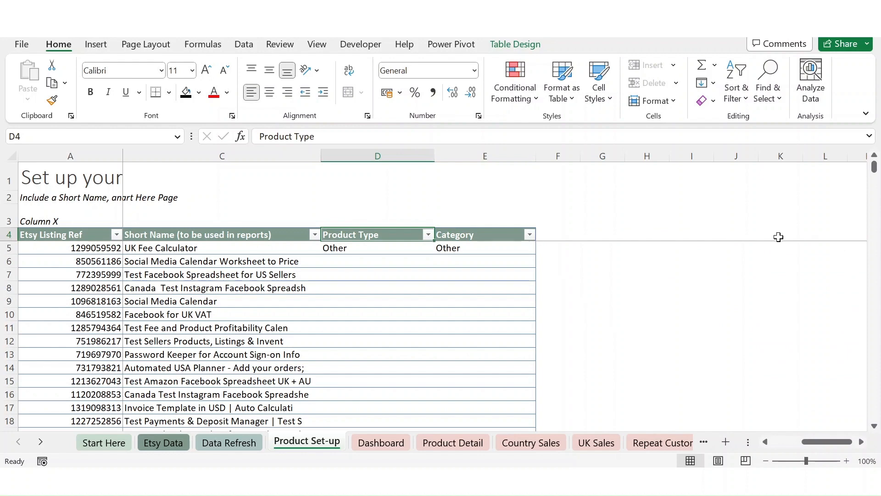
{"action": "left_click", "coordinate": [398, 443]}
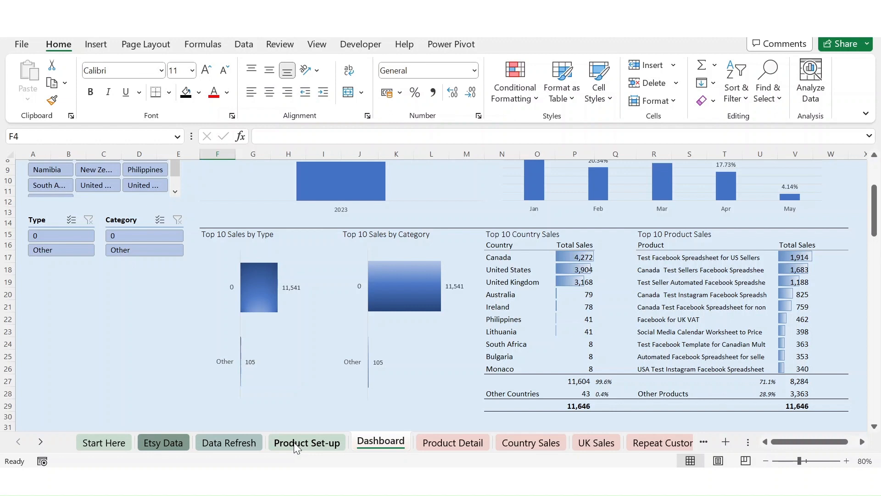
On the Start Here sheet, list product types Necklaces, Bracelets, Ear rings, Rings and product categories Gold, Silver, Platinum, Costume below Other
{"action": "left_click", "coordinate": [112, 444]}
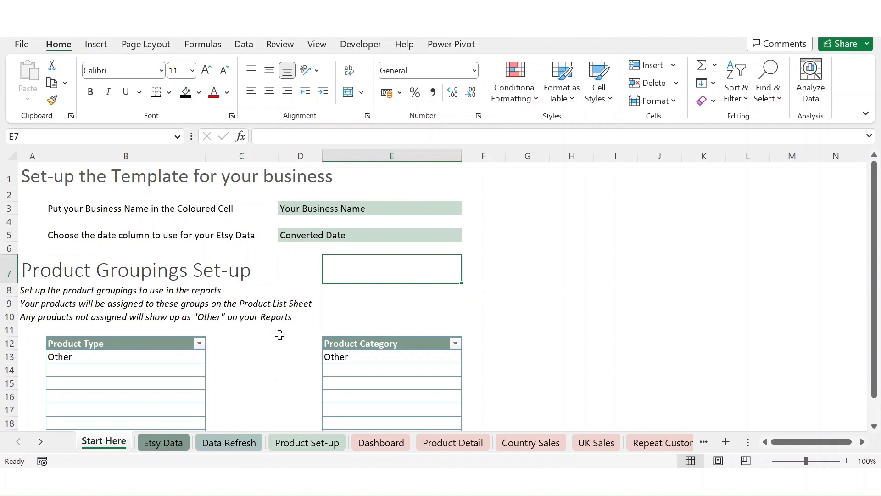
{"action": "left_click", "coordinate": [188, 356]}
{"action": "left_click", "coordinate": [344, 357]}
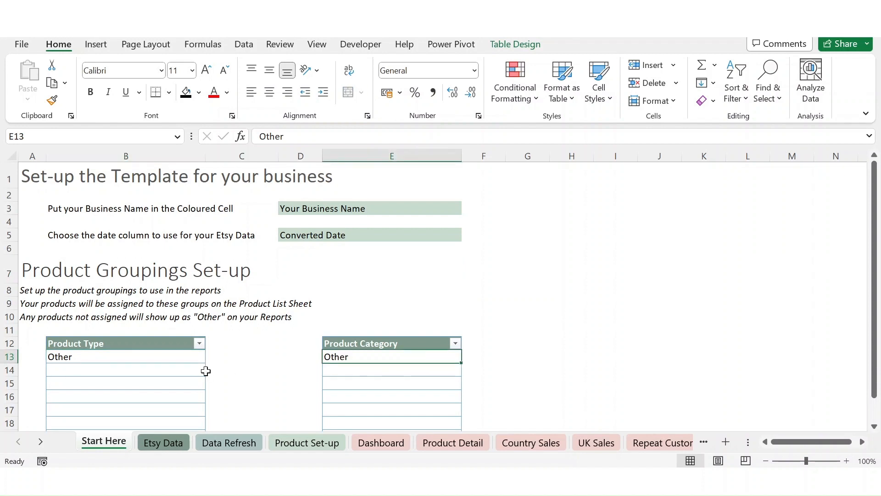
{"action": "left_click", "coordinate": [115, 372]}
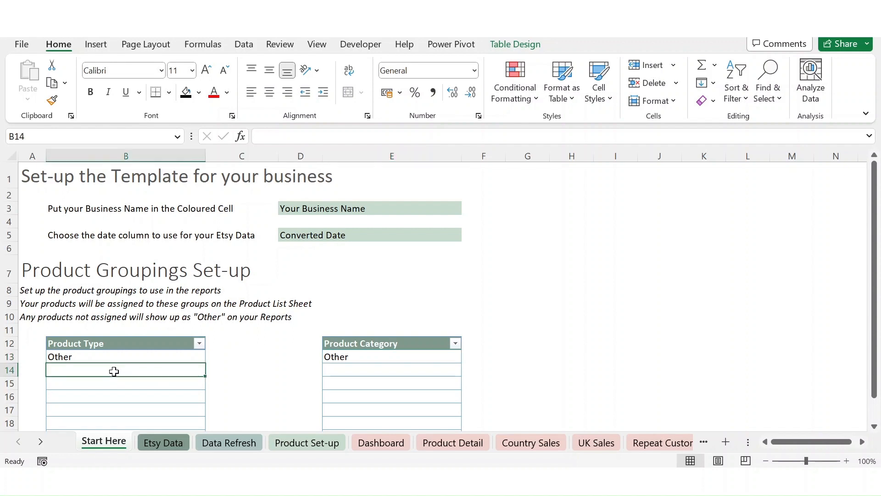
{"action": "type", "text": "T-Shirts Hoodies Hats Tote Bags"}
{"action": "left_click", "coordinate": [216, 393]}
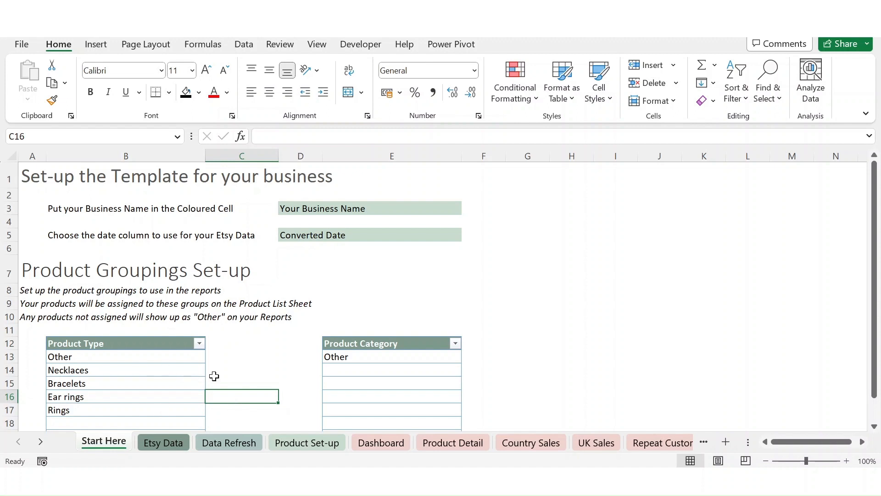
{"action": "scroll", "coordinate": [244, 366], "scroll_direction": "down", "scroll_amount": 2}
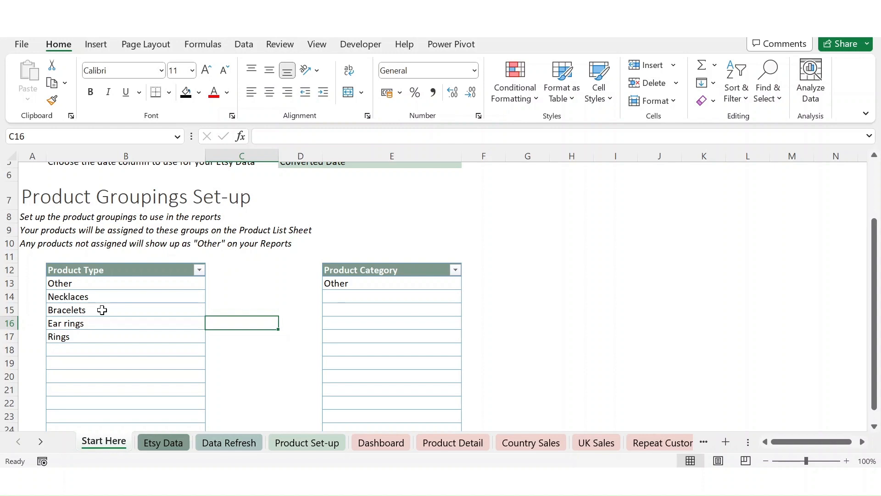
{"action": "left_click", "coordinate": [285, 334]}
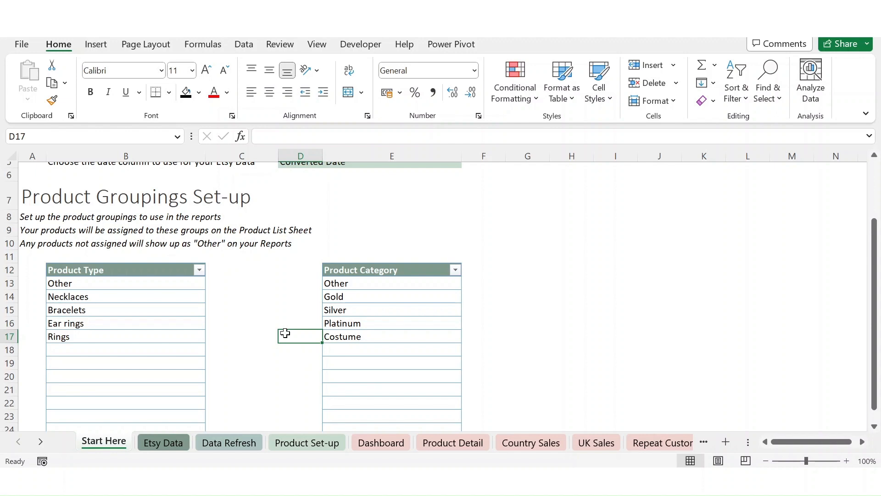
Replace the example product types with Etsy, Shopify, Amazon, Ebay, Small Business and the categories with Bookkeeping, Sales Dashboards, Pricing, Invoicing, Calendars
{"action": "left_click", "coordinate": [285, 306]}
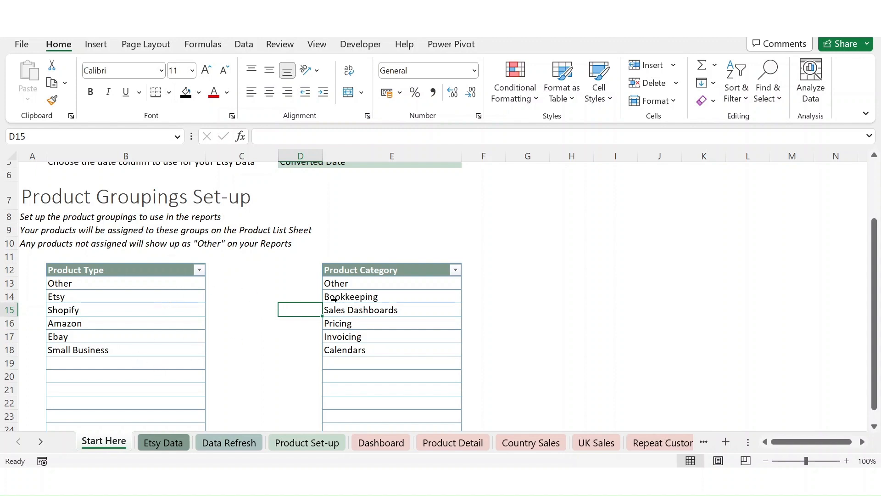
{"action": "scroll", "coordinate": [256, 366], "scroll_direction": "down", "scroll_amount": 2}
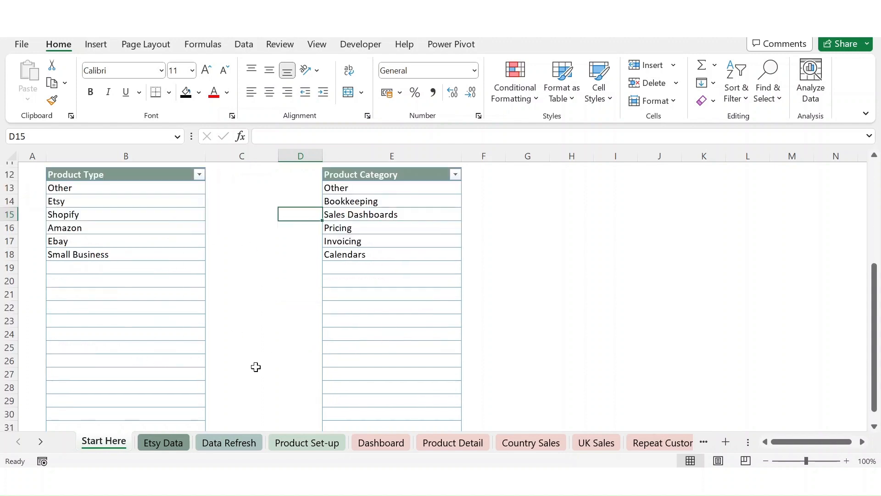
{"action": "scroll", "coordinate": [256, 366], "scroll_direction": "down", "scroll_amount": 3}
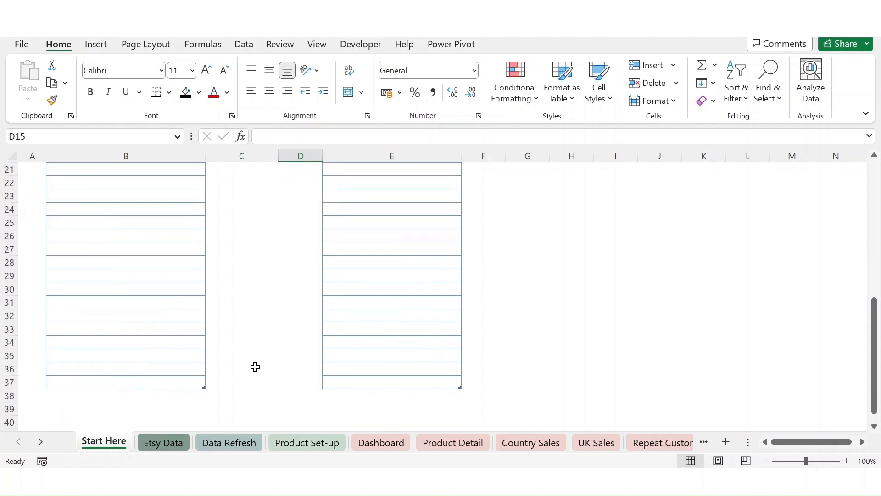
{"action": "scroll", "coordinate": [255, 367], "scroll_direction": "up", "scroll_amount": 4}
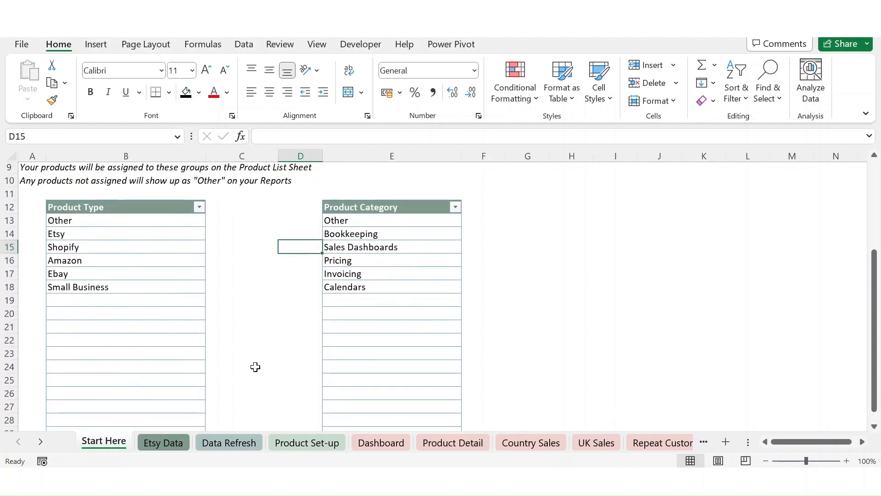
On the Product Set-up sheet, set the product type to Shopify in D6 and Amazon in D7
{"action": "left_click", "coordinate": [309, 441]}
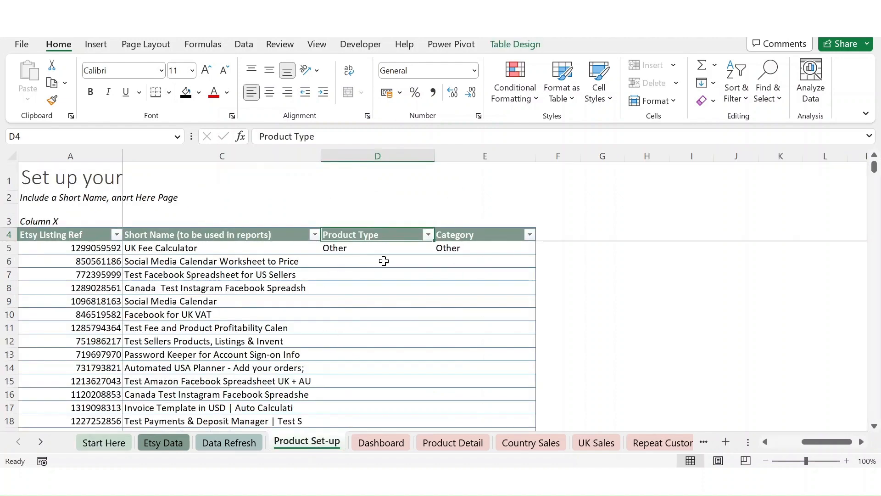
{"action": "left_click", "coordinate": [363, 262]}
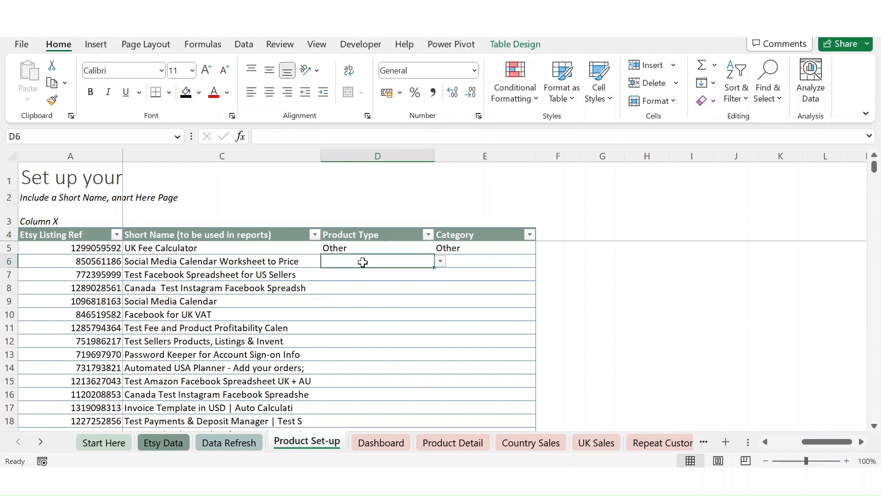
{"action": "left_click", "coordinate": [440, 262]}
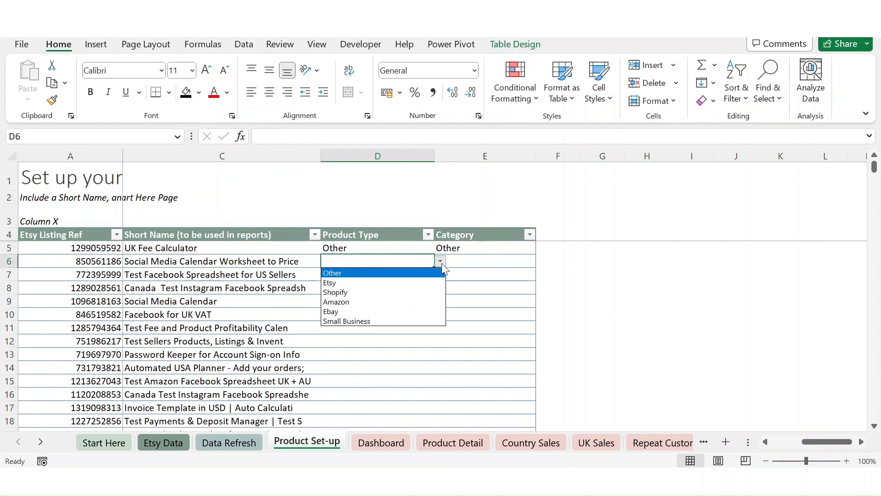
{"action": "left_click", "coordinate": [388, 292]}
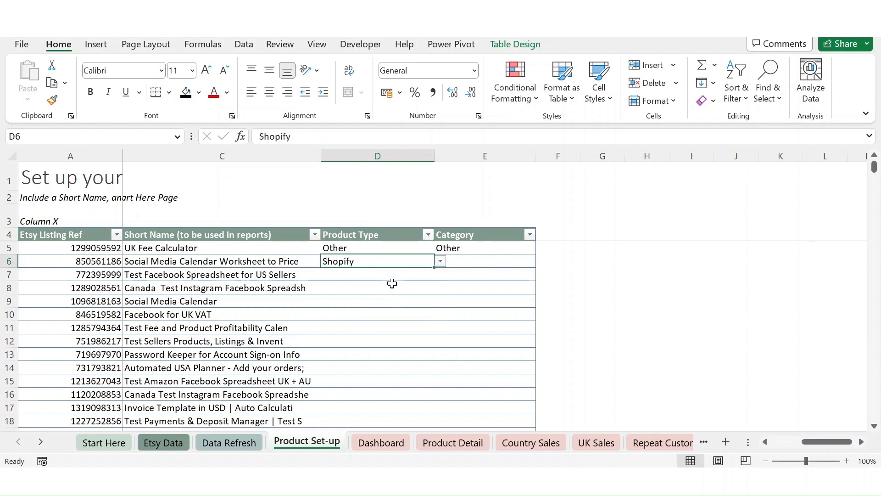
{"action": "left_click", "coordinate": [394, 275]}
{"action": "left_click", "coordinate": [440, 275]}
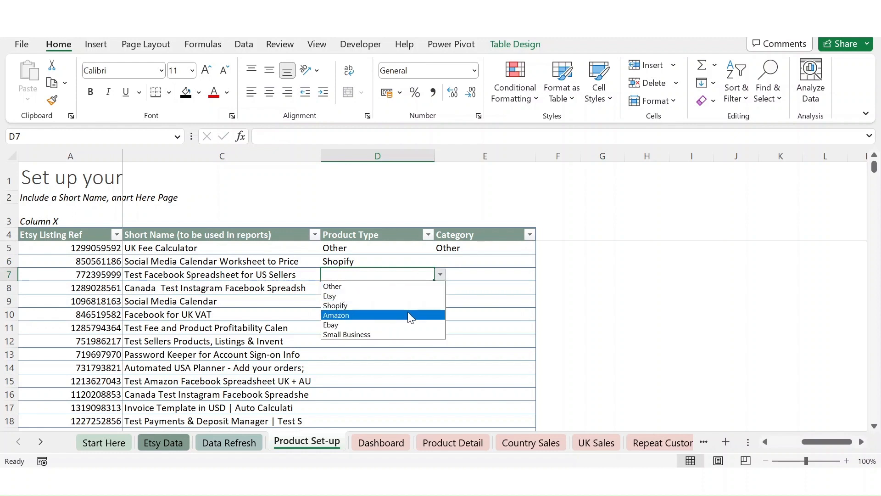
{"action": "left_click", "coordinate": [407, 315]}
Set the product type to Amazon in D8 and Ebay in D9
{"action": "left_click", "coordinate": [398, 287]}
{"action": "left_click", "coordinate": [439, 288]}
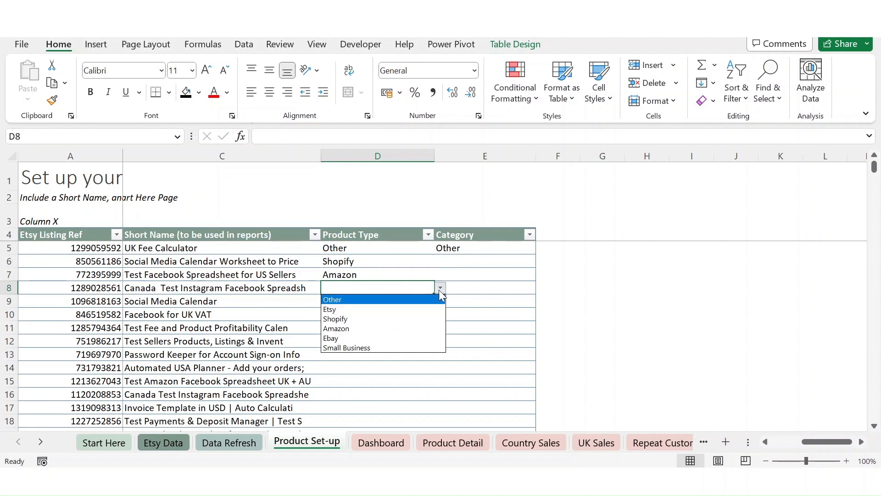
{"action": "left_click", "coordinate": [406, 330]}
{"action": "left_click", "coordinate": [419, 303]}
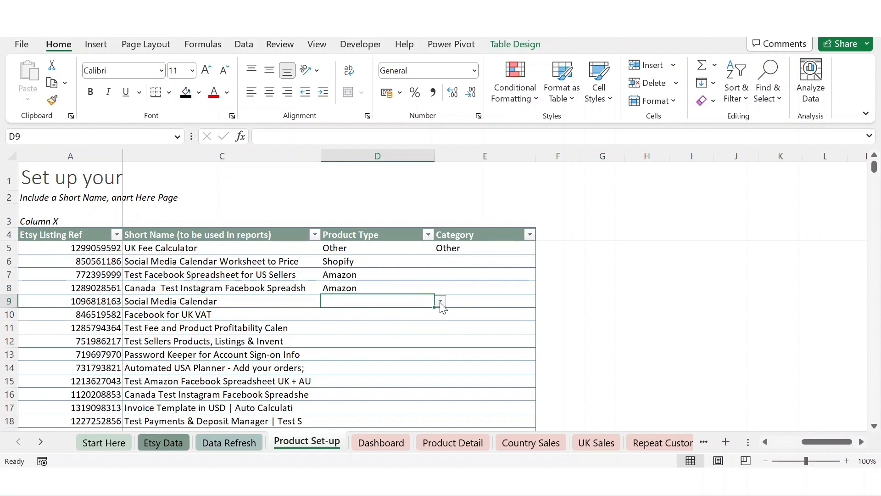
{"action": "left_click", "coordinate": [440, 303]}
{"action": "left_click", "coordinate": [395, 351]}
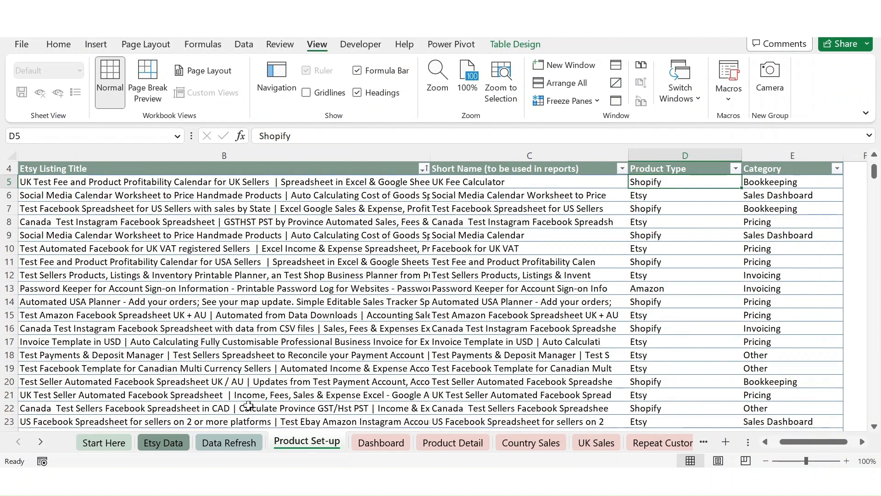
Refresh all data and all reports on the Data Refresh sheet with the product types and categories assigned
{"action": "left_click", "coordinate": [227, 441]}
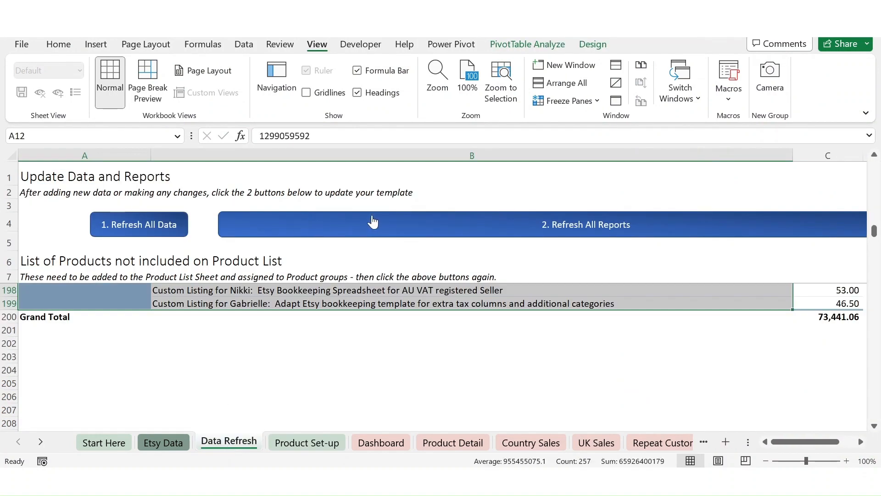
{"action": "left_click", "coordinate": [152, 223]}
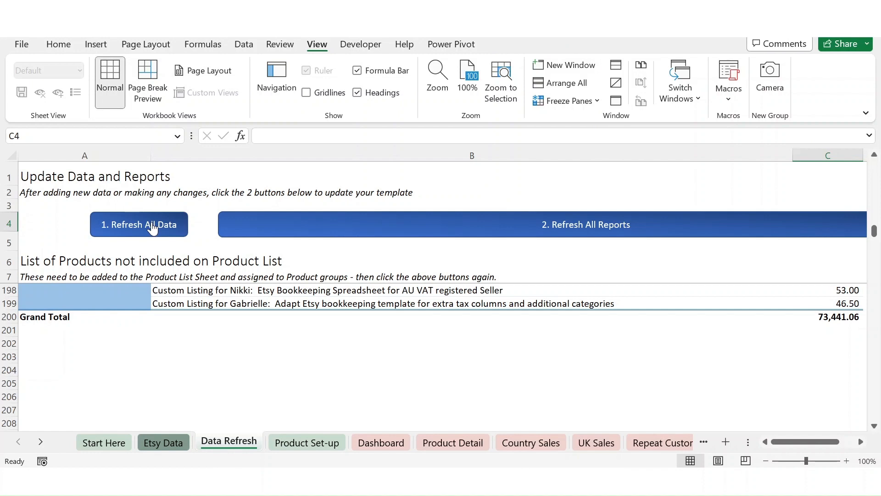
{"action": "left_click", "coordinate": [580, 232]}
Review the refreshed Dashboard, from the yearly and monthly sales charts to the Top 10 sales by type, category, country and product
{"action": "left_click", "coordinate": [380, 444]}
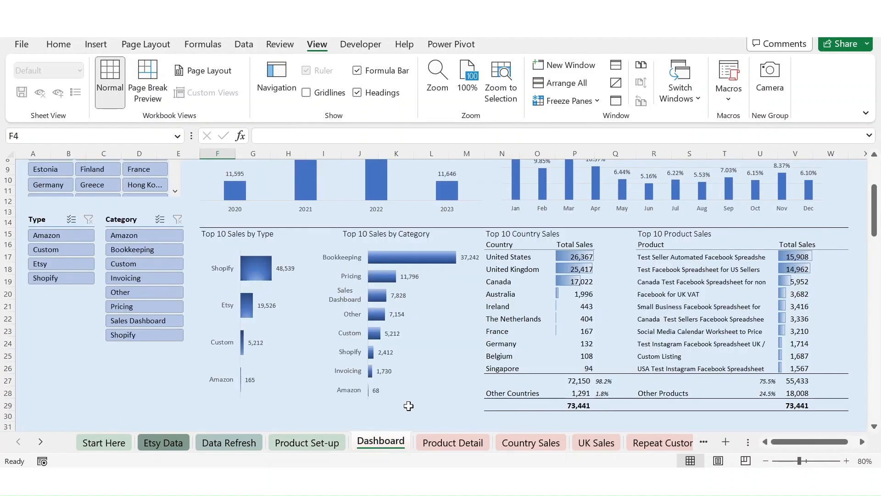
{"action": "left_click_drag", "start_coordinate": [874, 211], "coordinate": [876, 190]}
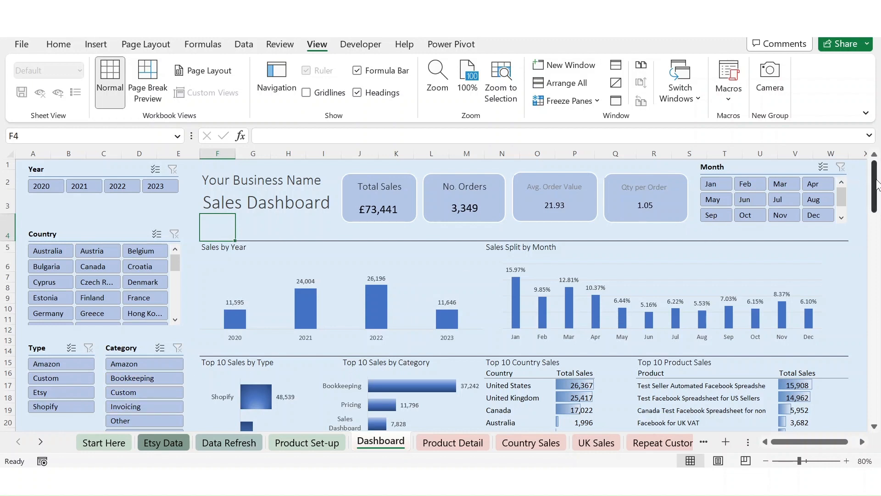
{"action": "left_click_drag", "start_coordinate": [875, 185], "coordinate": [877, 211]}
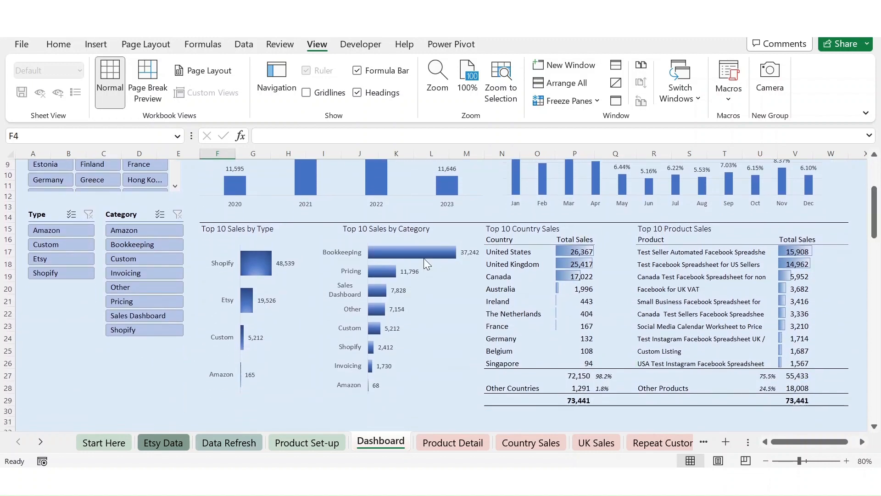